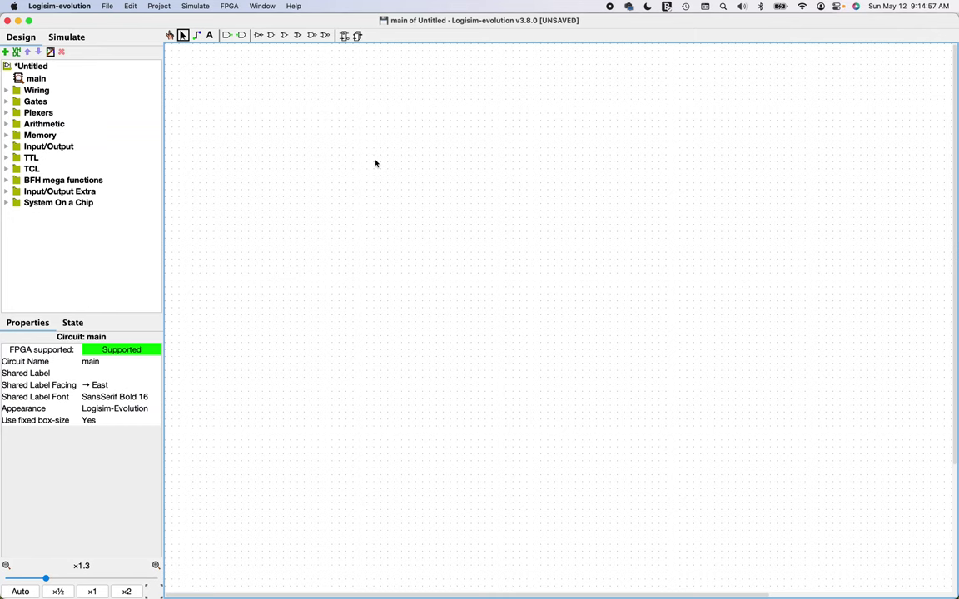
- Place a Wiring pin near the top-left and label it inPC
{"action": "left_click", "coordinate": [6, 90]}
{"action": "left_click", "coordinate": [42, 115]}
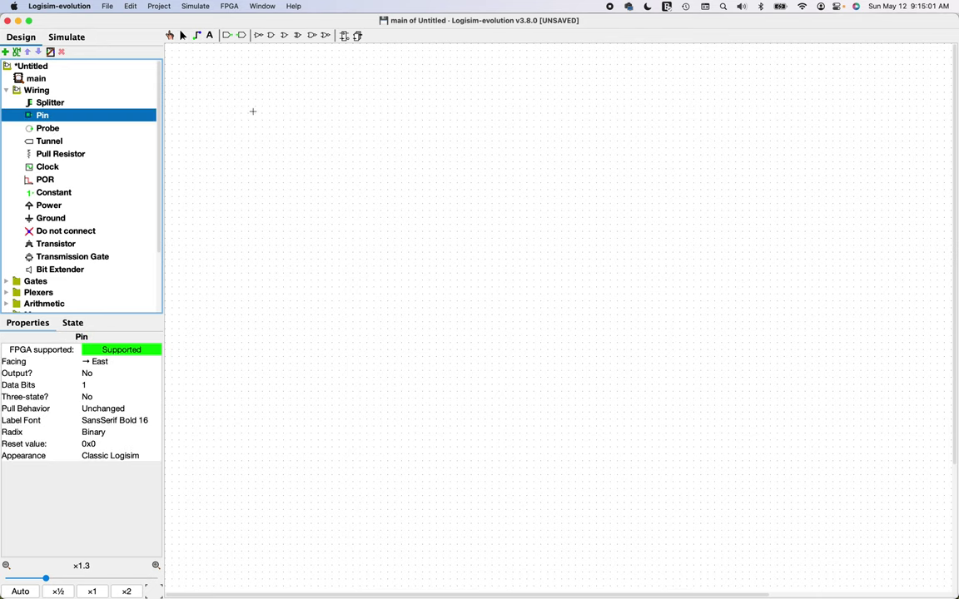
{"action": "left_click", "coordinate": [242, 127]}
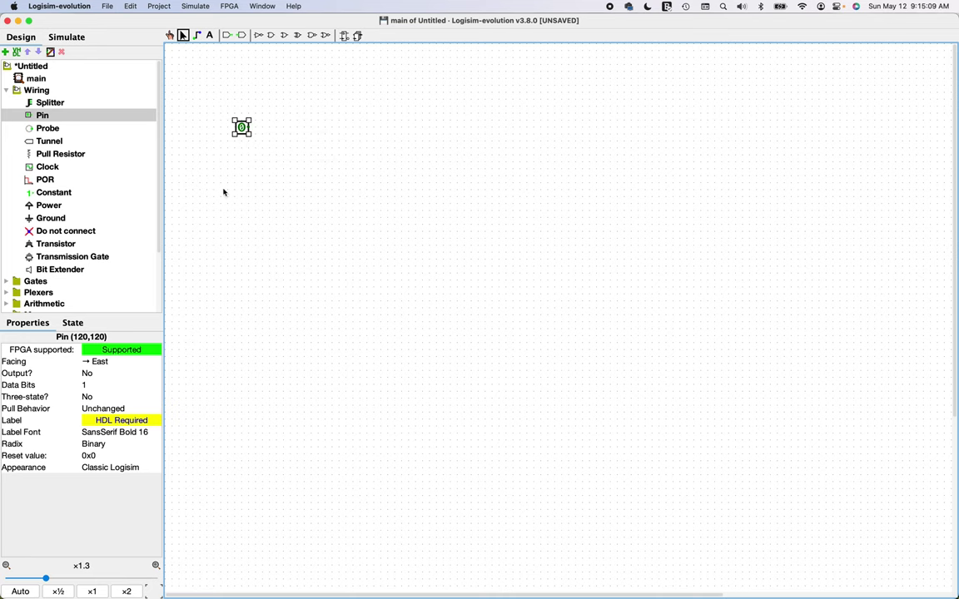
{"action": "double_click", "coordinate": [241, 126]}
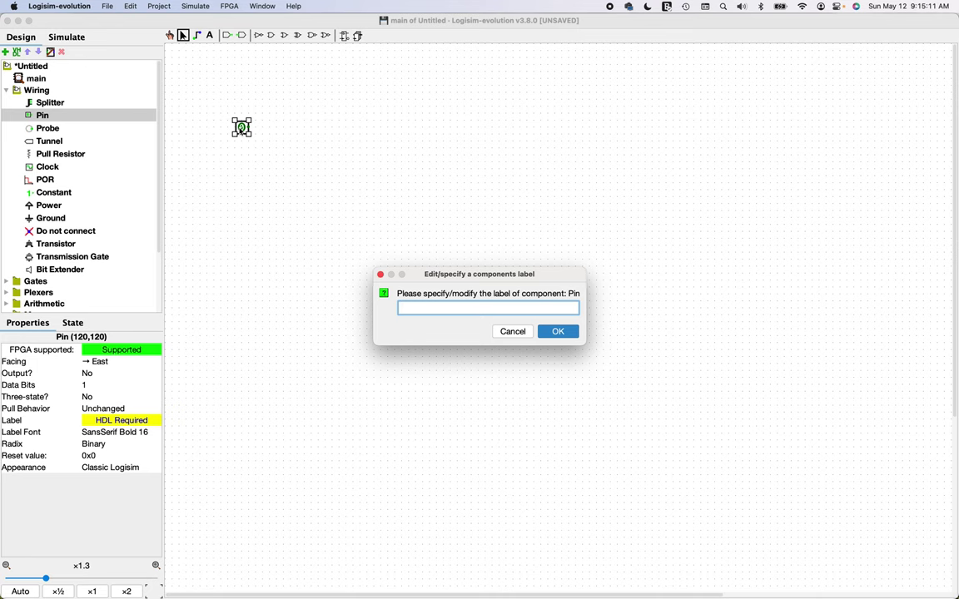
{"action": "type", "text": "inPC"}
{"action": "key", "text": "Return"}
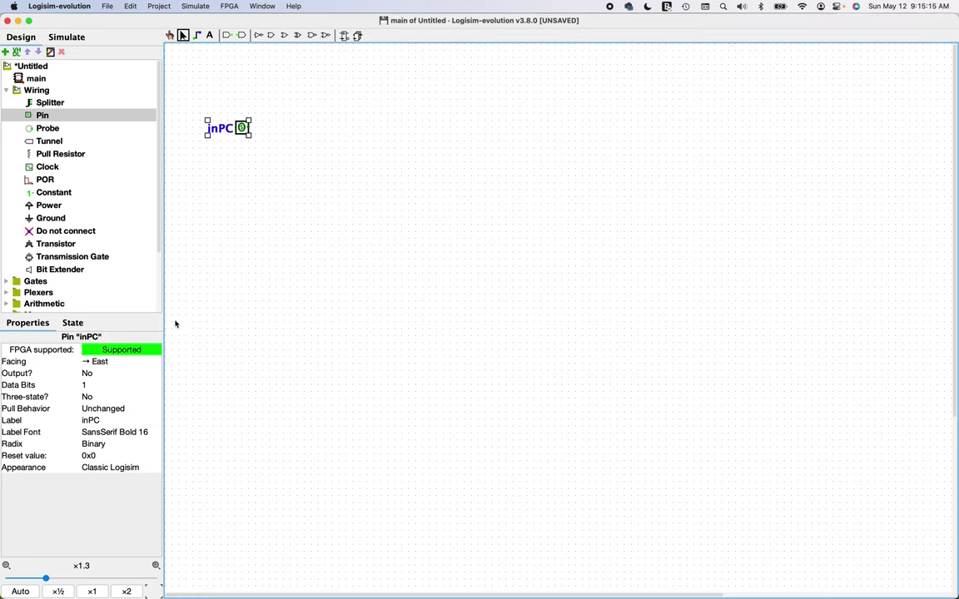
- Set inPC to 32 data bits with hexadecimal radix and shift it slightly right
{"action": "left_click", "coordinate": [97, 385]}
{"action": "type", "text": "32"}
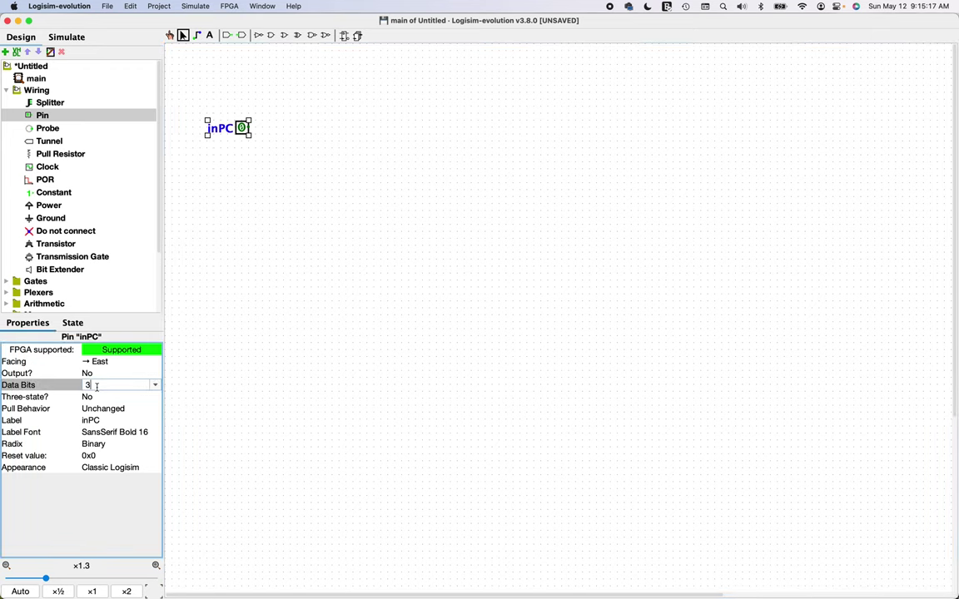
{"action": "key", "text": "Return"}
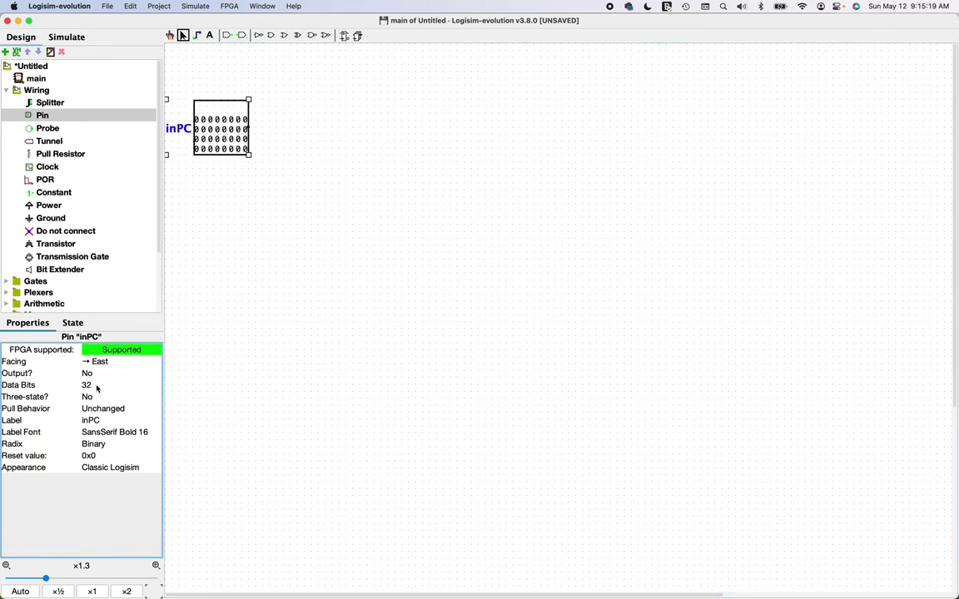
{"action": "left_click", "coordinate": [95, 447]}
{"action": "left_click", "coordinate": [104, 505]}
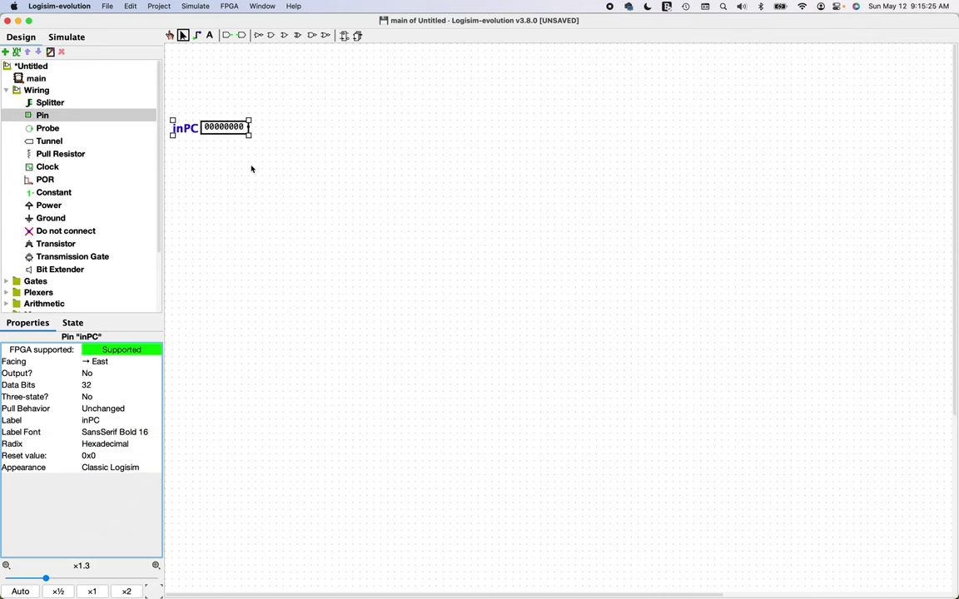
{"action": "left_click_drag", "start_coordinate": [229, 126], "coordinate": [263, 128]}
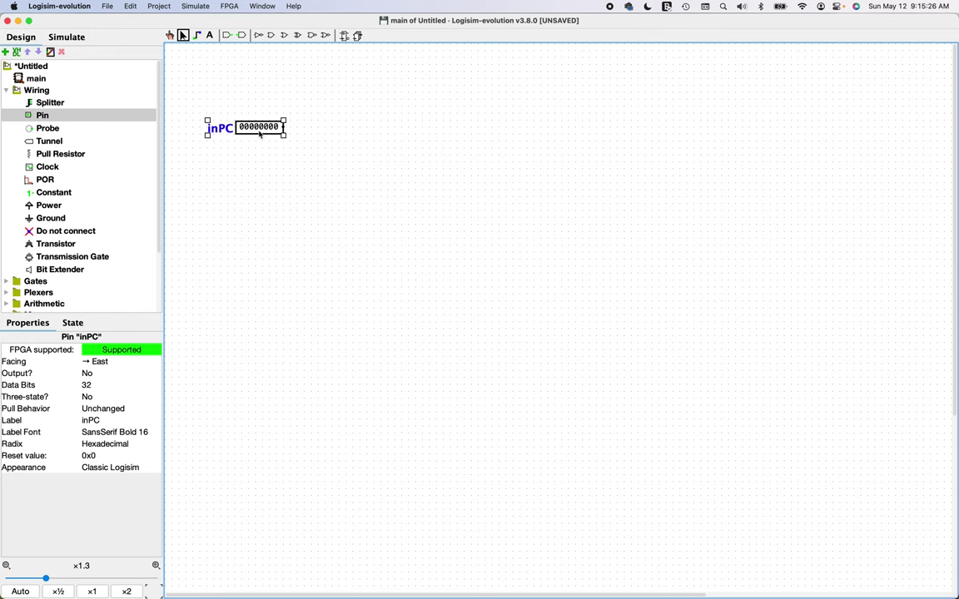
{"action": "left_click", "coordinate": [219, 180]}
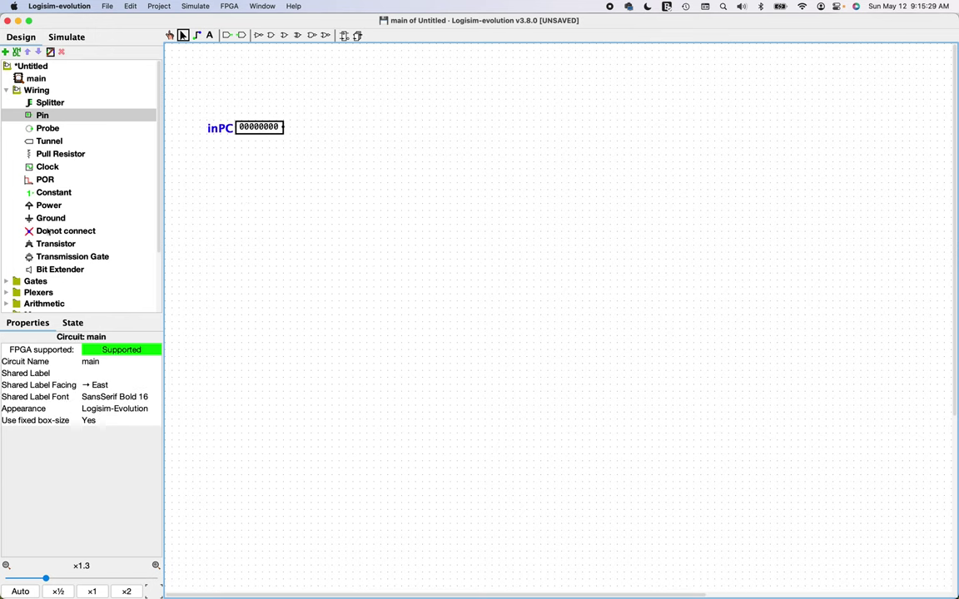
- Place a second 1-bit pin below inPC and label it clk
{"action": "left_click", "coordinate": [40, 114]}
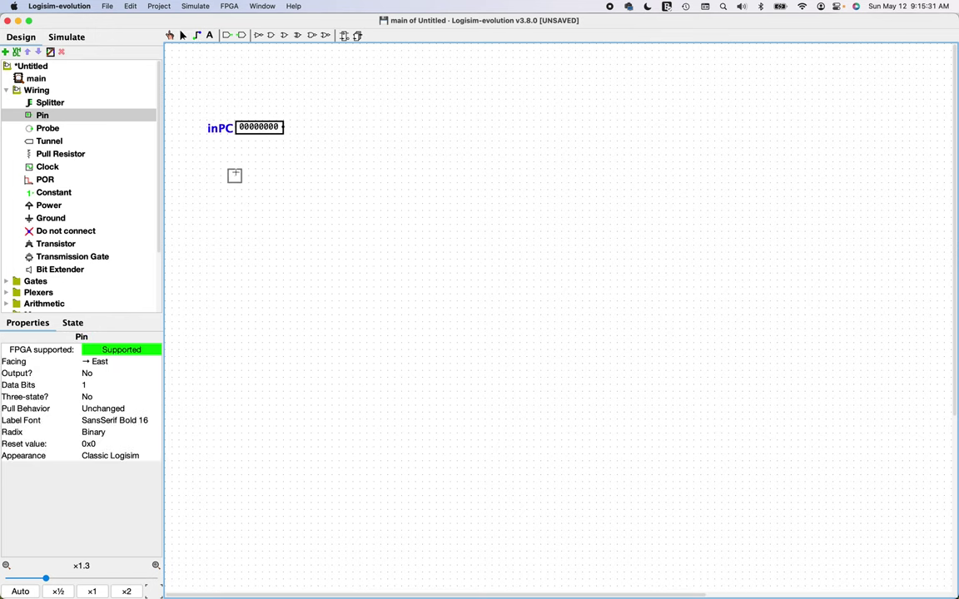
{"action": "left_click", "coordinate": [283, 176]}
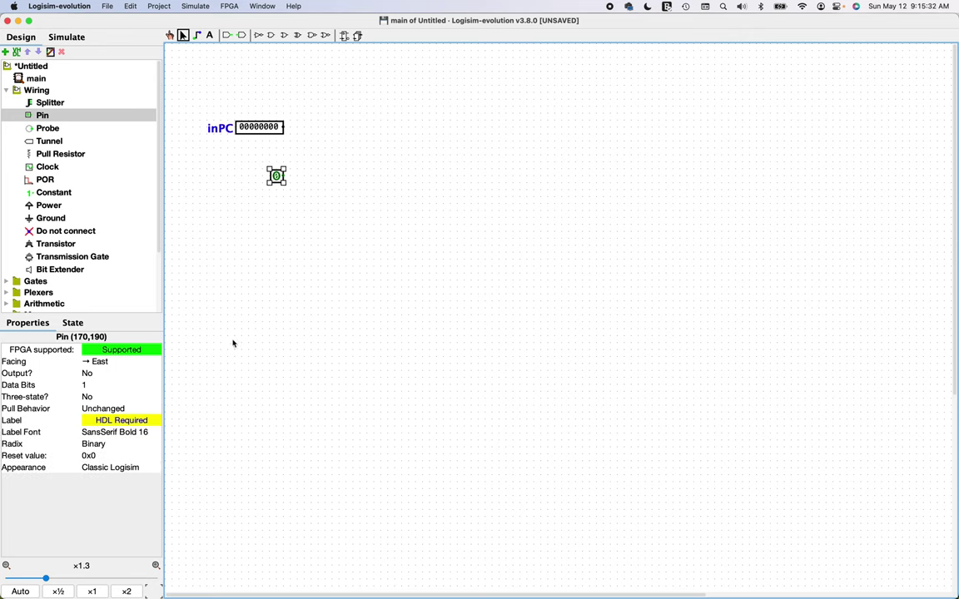
{"action": "left_click", "coordinate": [108, 421]}
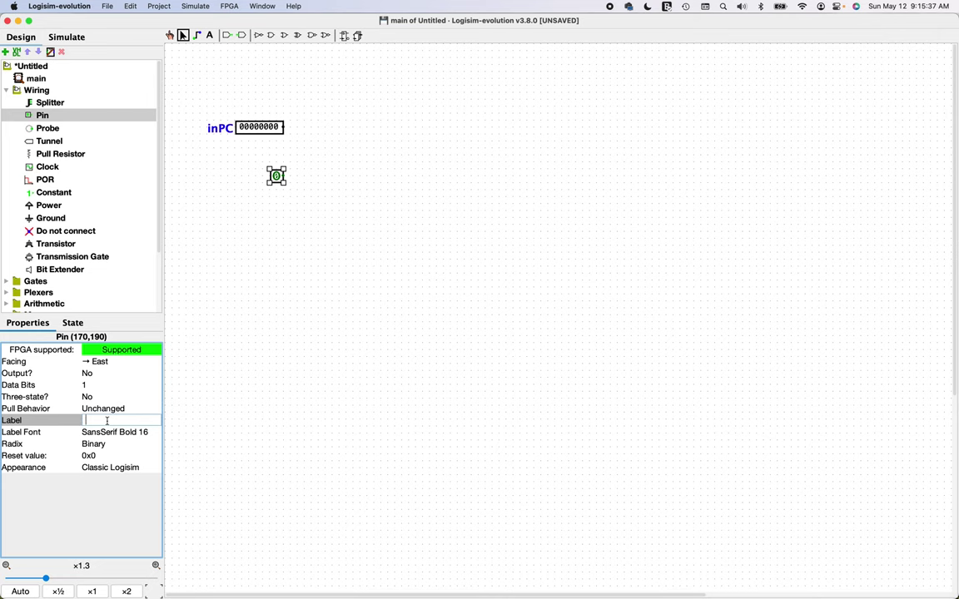
{"action": "type", "text": "clk"}
{"action": "key", "text": "Return"}
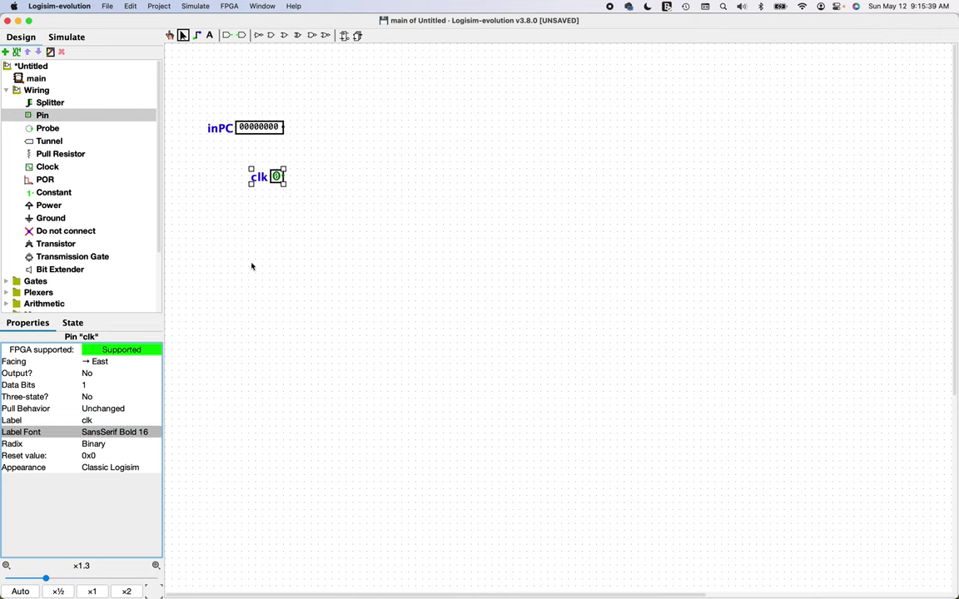
{"action": "left_click", "coordinate": [278, 181]}
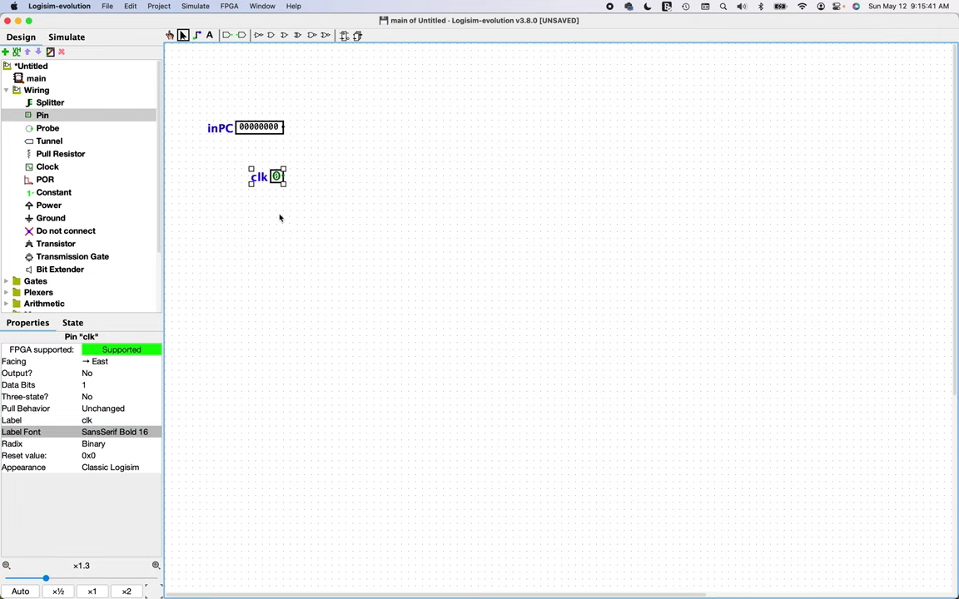
{"action": "left_click", "coordinate": [280, 218]}
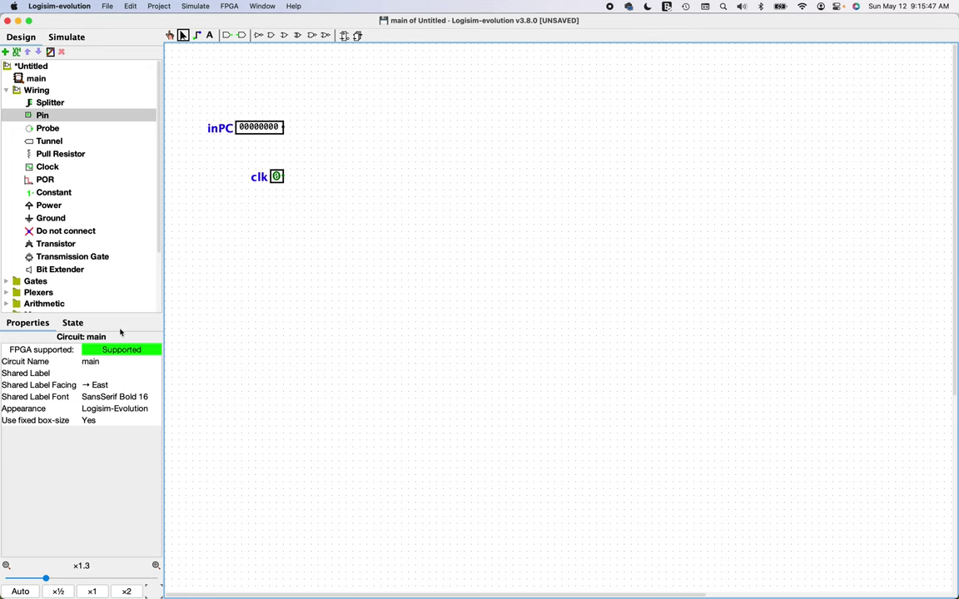
- Place a pin on the right side labelled outPC, facing west
{"action": "left_click", "coordinate": [43, 118]}
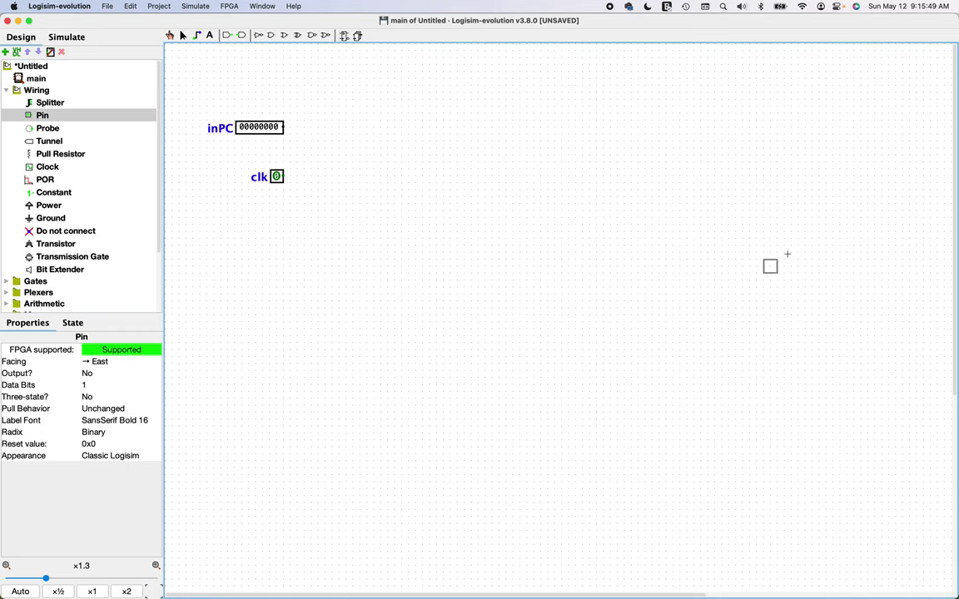
{"action": "left_click", "coordinate": [811, 197]}
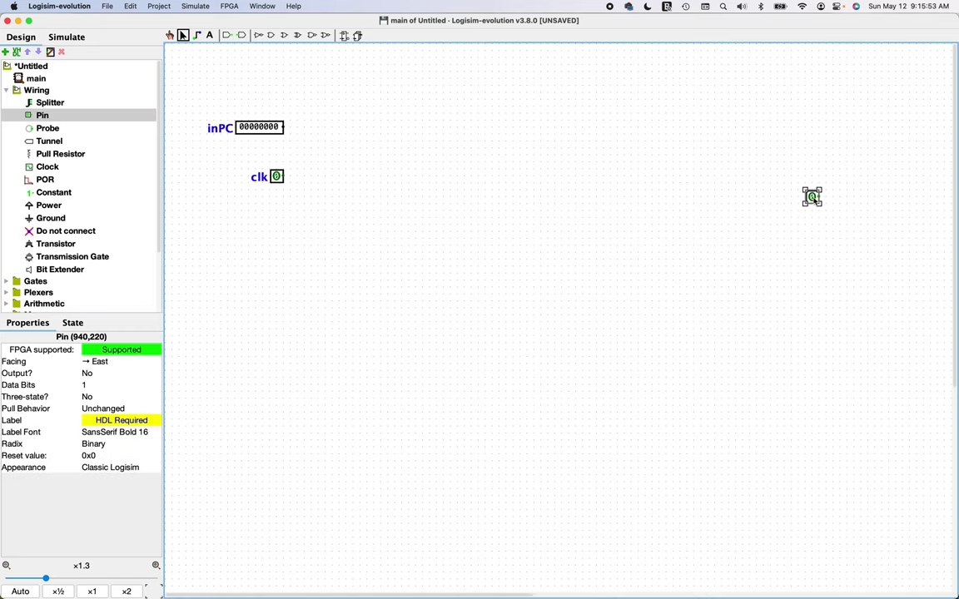
{"action": "type", "text": "outPC"}
{"action": "key", "text": "Return"}
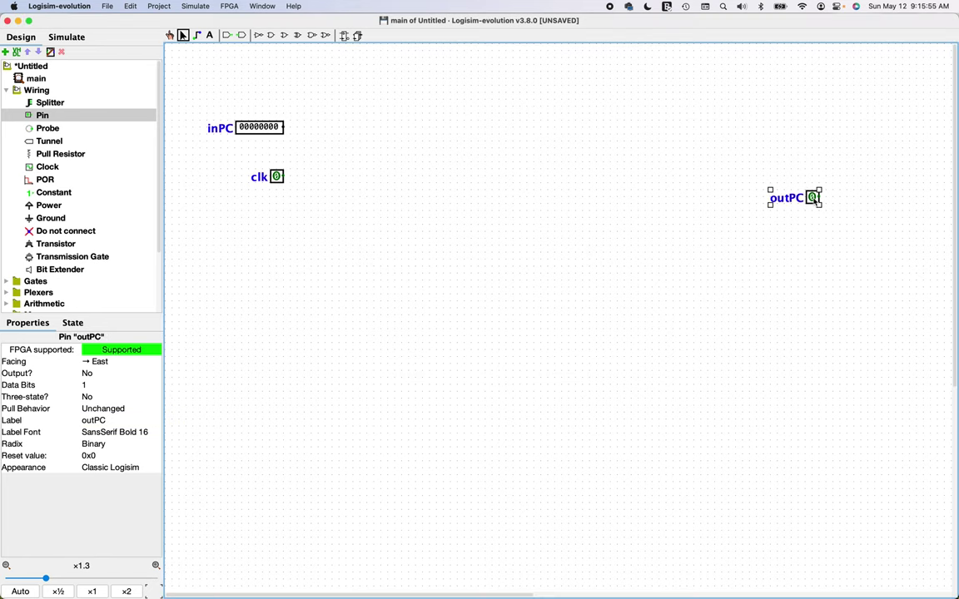
{"action": "left_click", "coordinate": [98, 363]}
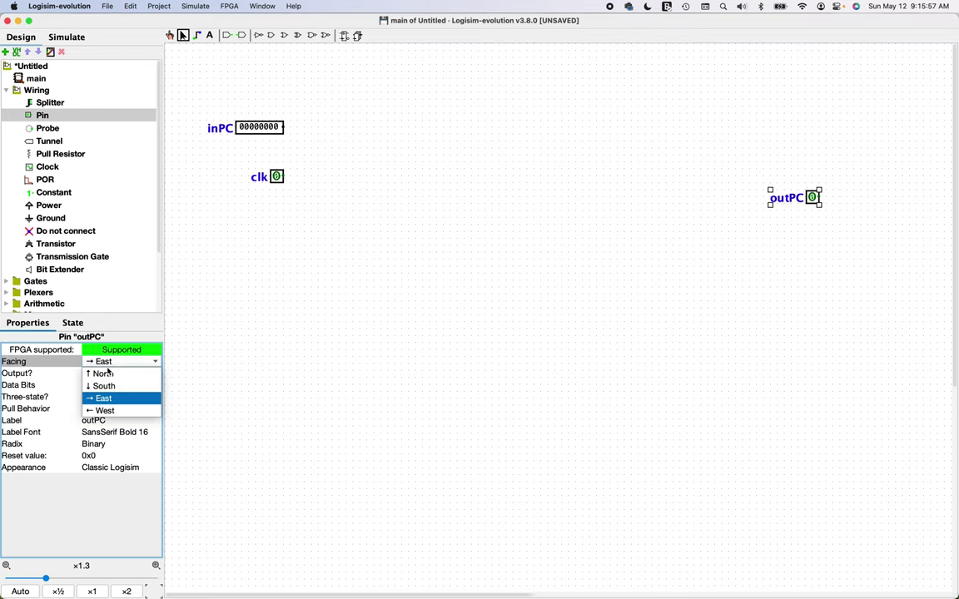
{"action": "left_click", "coordinate": [110, 411]}
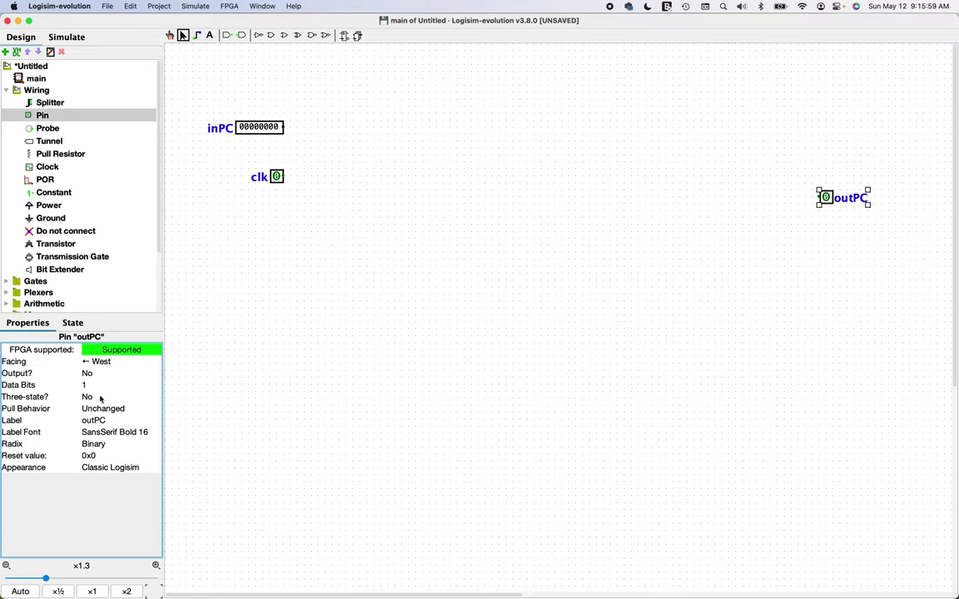
- Give outPC 32 data bits in hexadecimal and nudge it up and left
{"action": "left_click", "coordinate": [99, 385]}
{"action": "key", "text": "BackSpace"}
{"action": "type", "text": "32"}
{"action": "key", "text": "Return"}
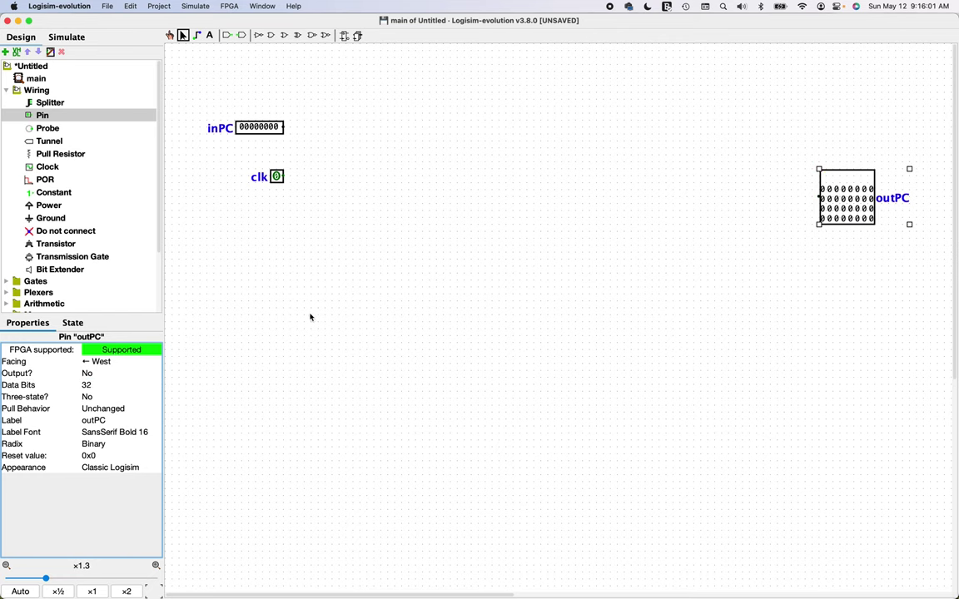
{"action": "left_click", "coordinate": [99, 444]}
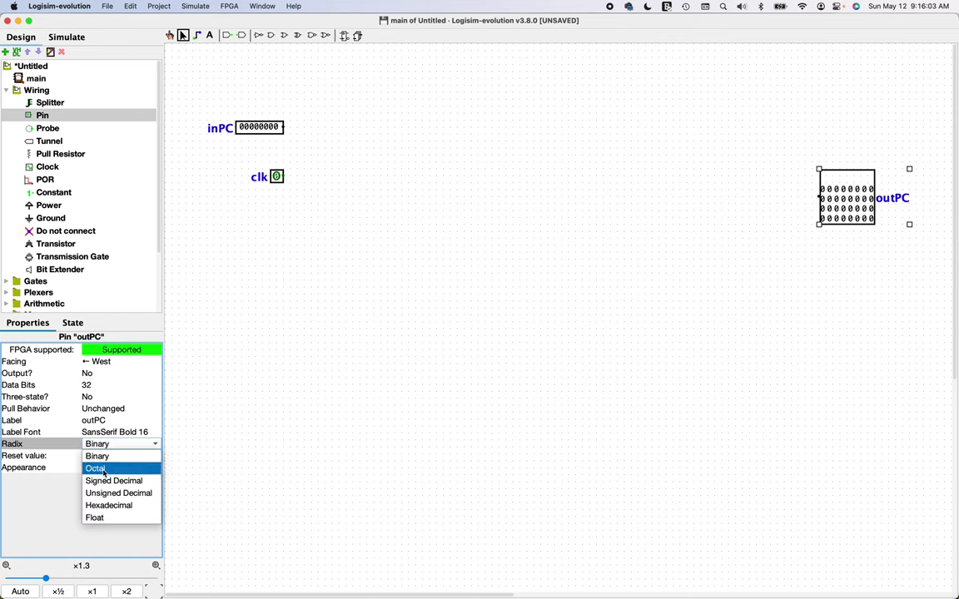
{"action": "left_click", "coordinate": [100, 502]}
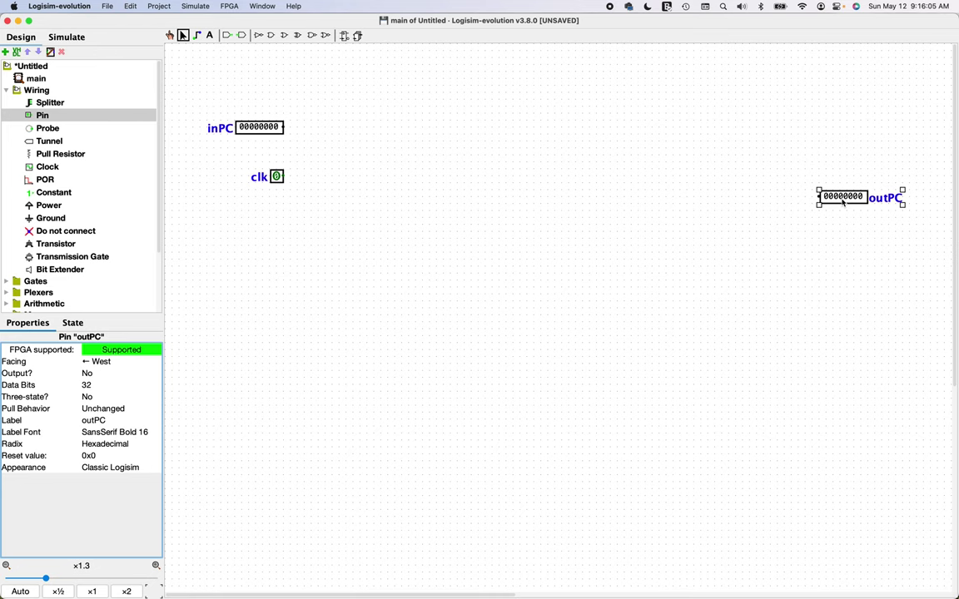
{"action": "left_click", "coordinate": [839, 214]}
{"action": "left_click", "coordinate": [843, 202]}
{"action": "left_click_drag", "start_coordinate": [843, 202], "coordinate": [829, 196]}
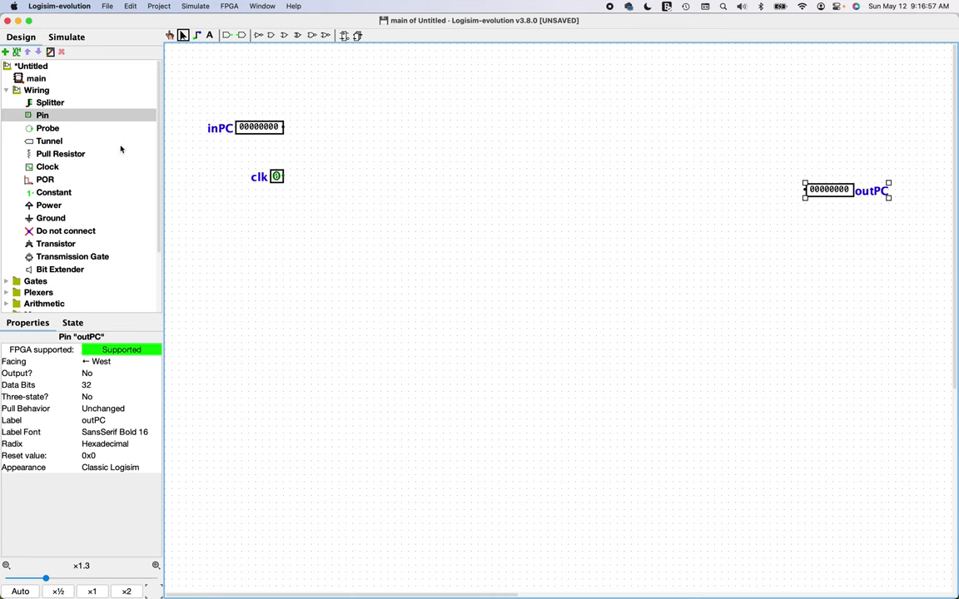
- Place a pin above outPC labelled outPCPlus4, facing west
{"action": "left_click", "coordinate": [54, 113]}
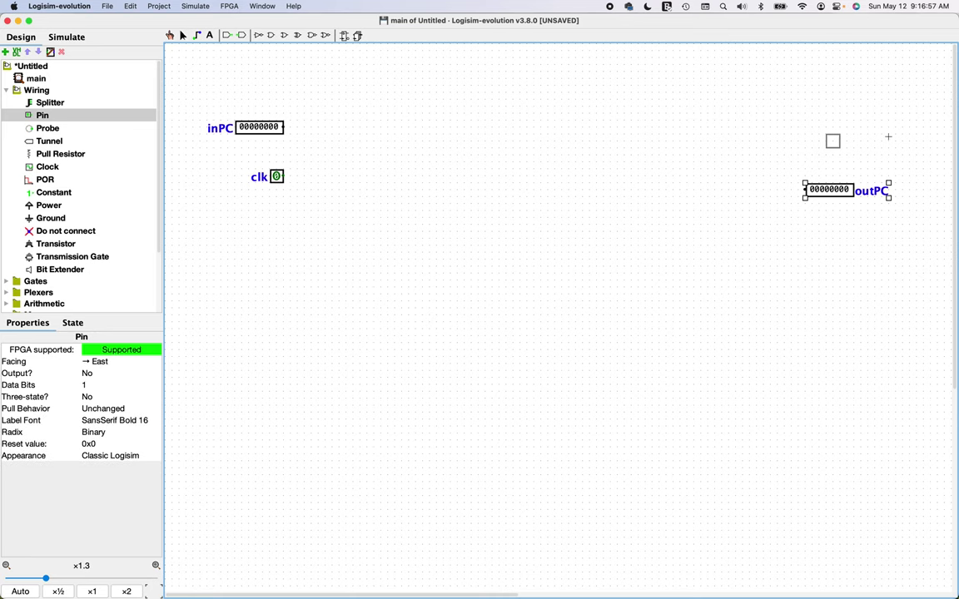
{"action": "left_click", "coordinate": [833, 141]}
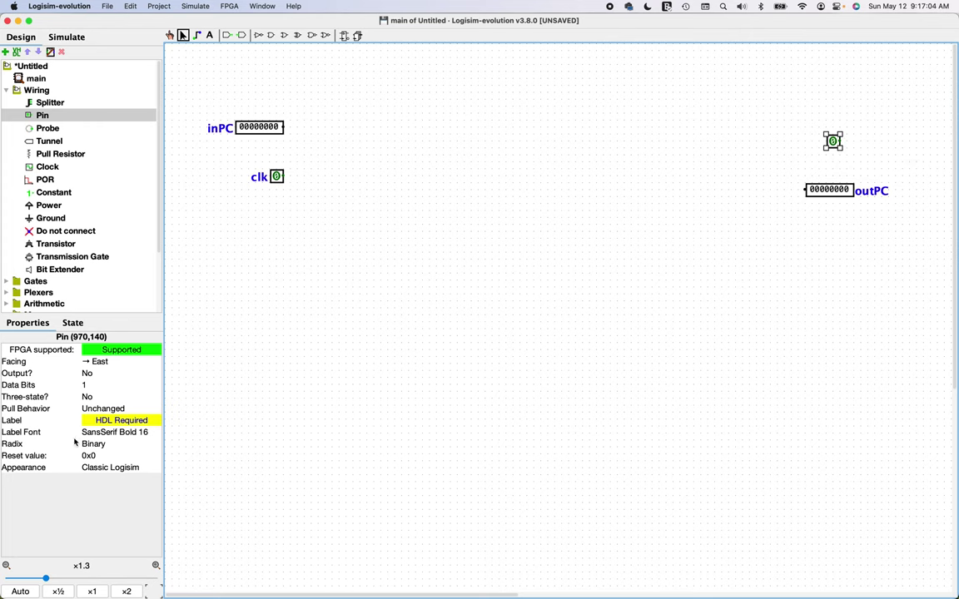
{"action": "double_click", "coordinate": [834, 141]}
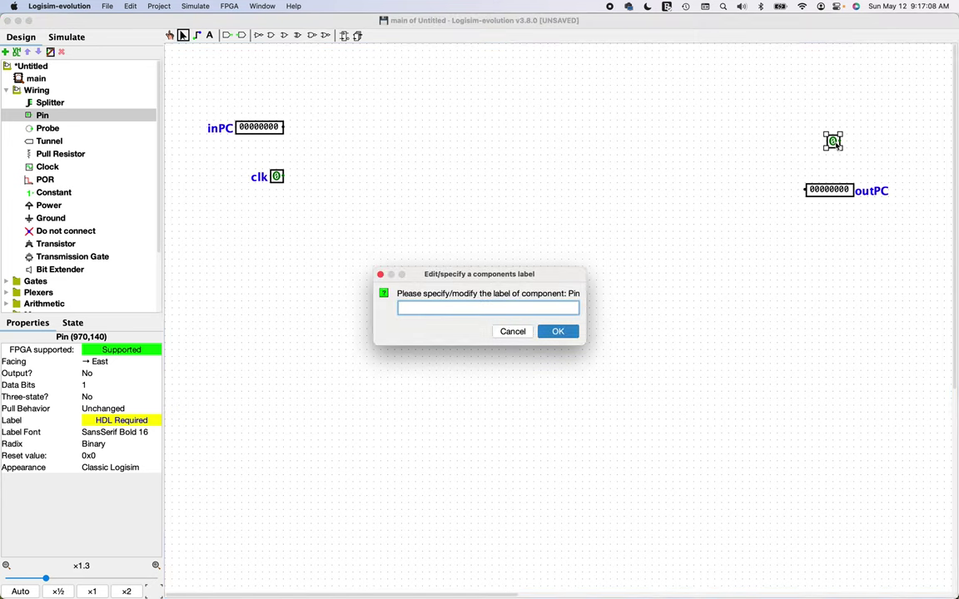
{"action": "type", "text": "outPCPlus4"}
{"action": "key", "text": "Return"}
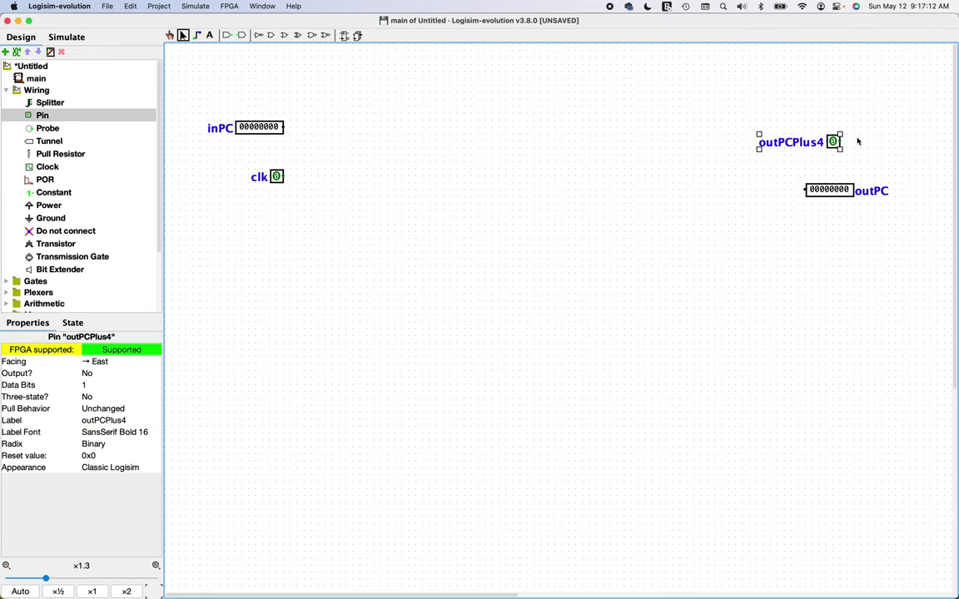
{"action": "left_click", "coordinate": [109, 365]}
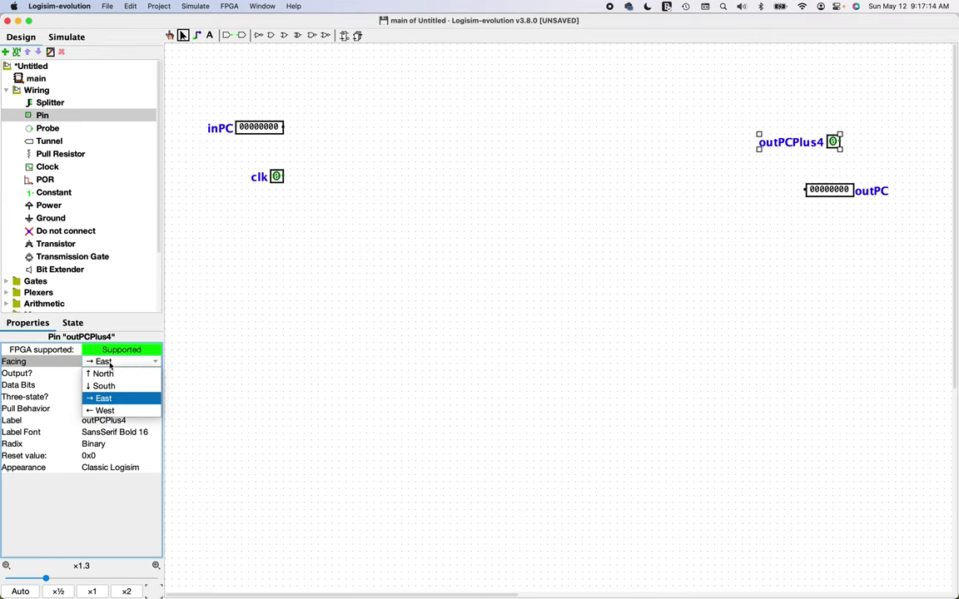
{"action": "left_click", "coordinate": [111, 409]}
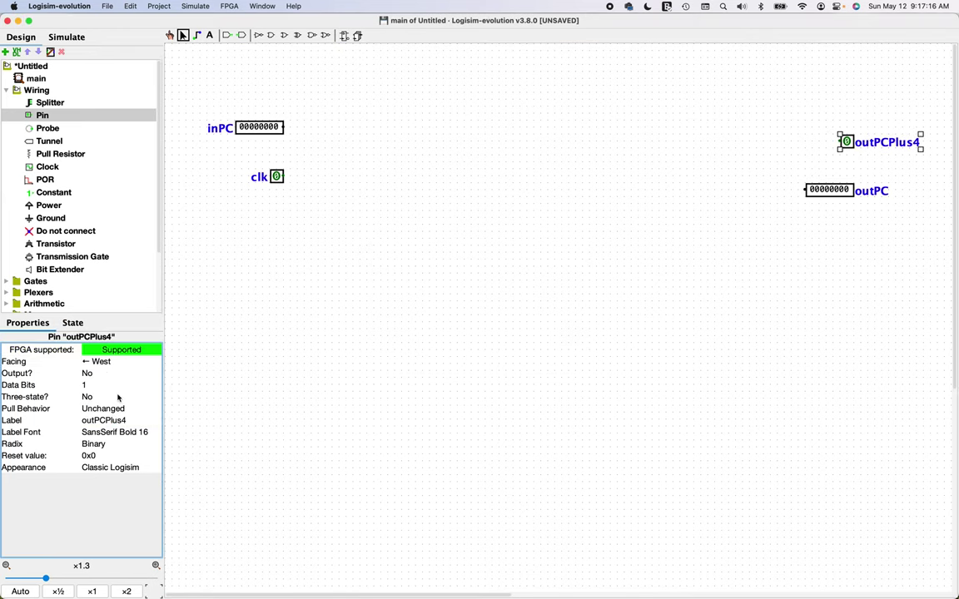
- Make outPCPlus4 32 bits in hexadecimal and align it directly above outPC
{"action": "left_click", "coordinate": [96, 445]}
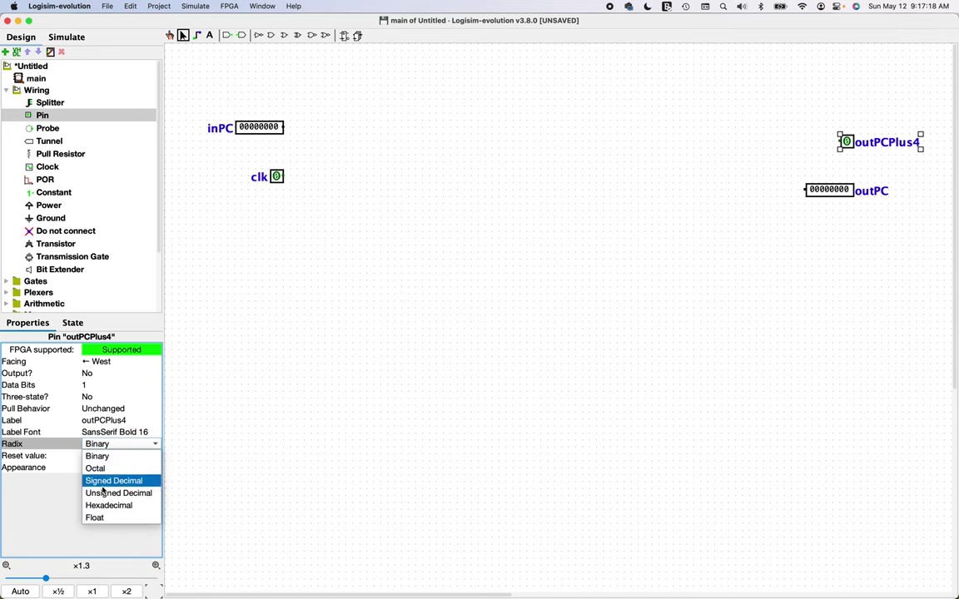
{"action": "key", "text": "Escape"}
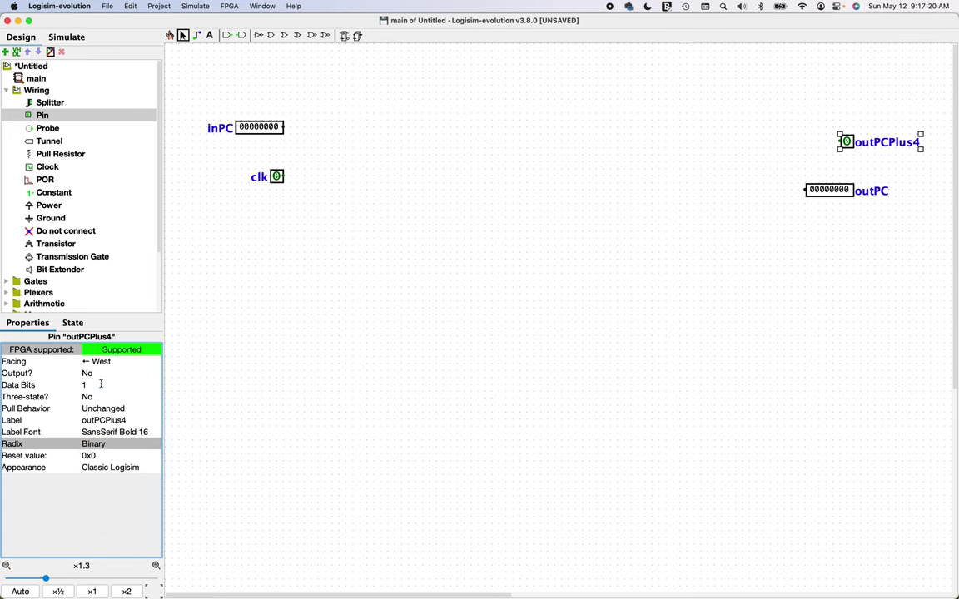
{"action": "left_click", "coordinate": [95, 385]}
{"action": "type", "text": "32"}
{"action": "key", "text": "Return"}
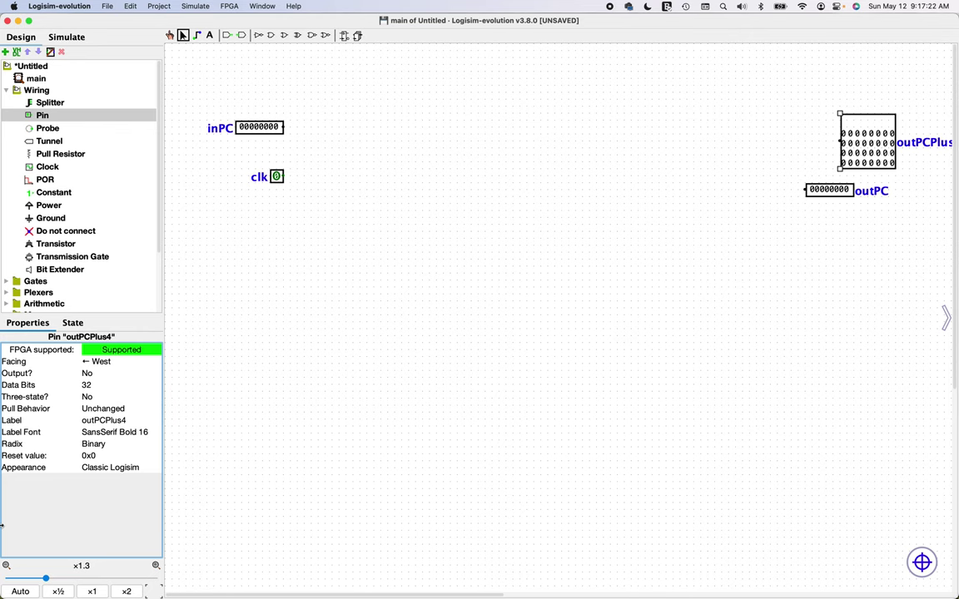
{"action": "left_click", "coordinate": [111, 444]}
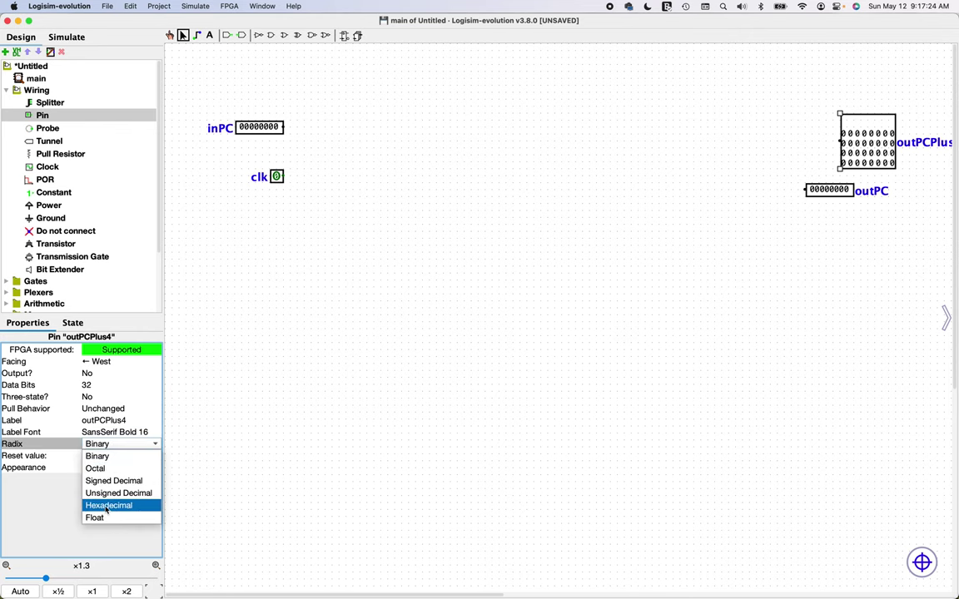
{"action": "left_click", "coordinate": [108, 506]}
{"action": "left_click_drag", "start_coordinate": [876, 143], "coordinate": [843, 144]}
{"action": "left_click", "coordinate": [808, 252]}
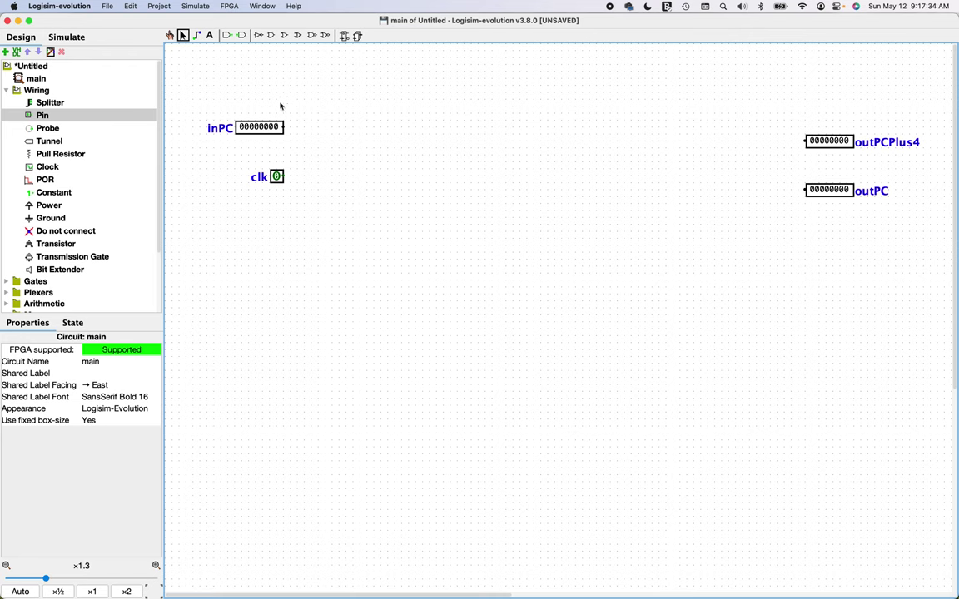
{"action": "left_click", "coordinate": [50, 141]}
- Attach a 32-bit tunnel labelled inPC_t to the inPC pin
{"action": "left_click", "coordinate": [317, 127]}
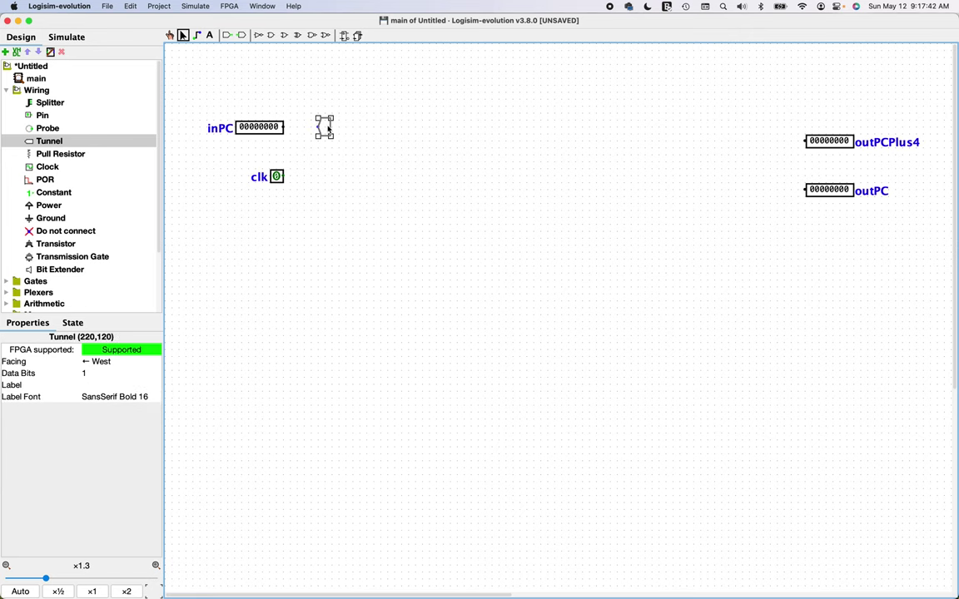
{"action": "double_click", "coordinate": [327, 125]}
{"action": "type", "text": "inPC_"}
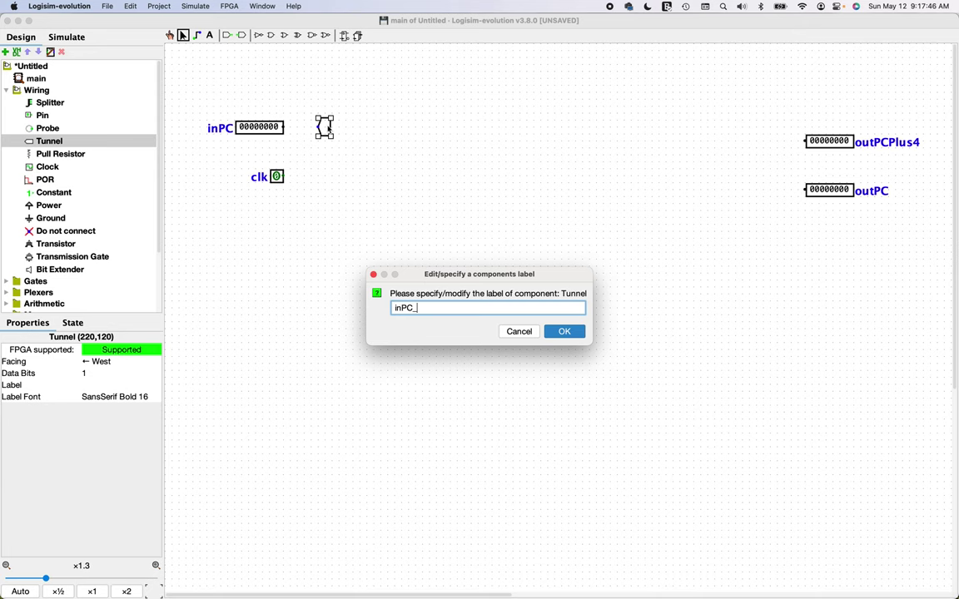
{"action": "type", "text": "t"}
{"action": "key", "text": "Return"}
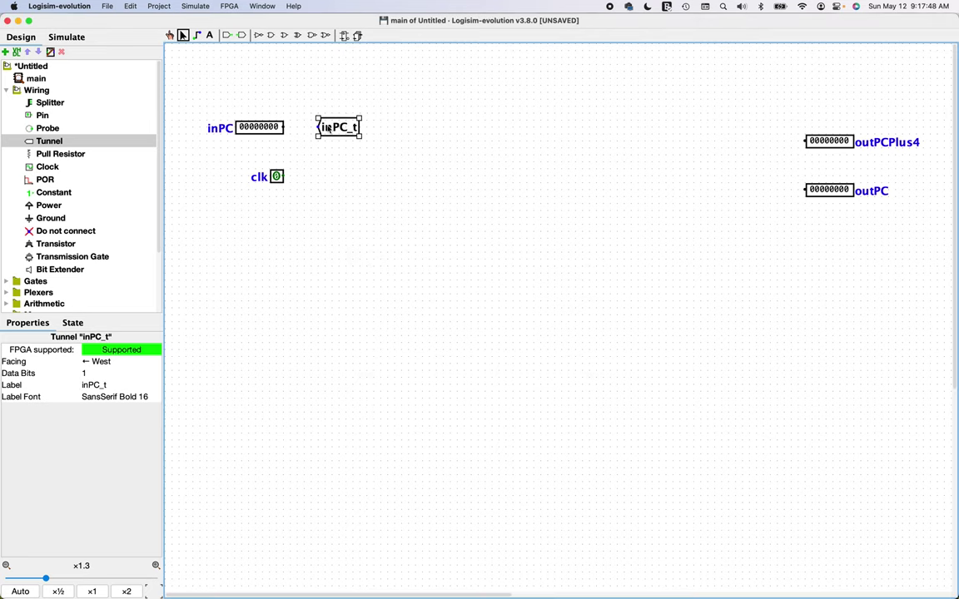
{"action": "left_click", "coordinate": [110, 372]}
{"action": "type", "text": "32"}
{"action": "key", "text": "Return"}
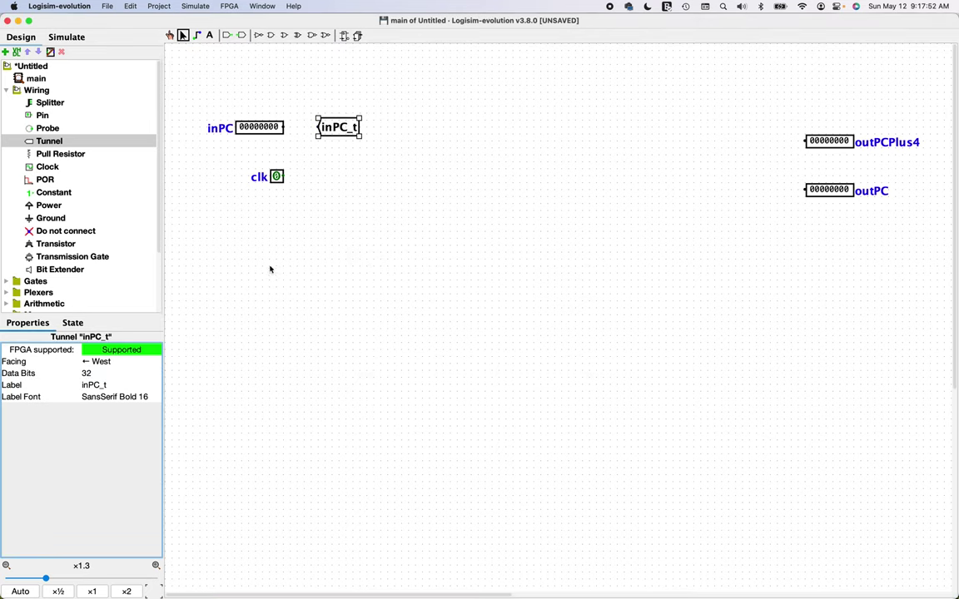
{"action": "left_click_drag", "start_coordinate": [284, 127], "coordinate": [306, 135]}
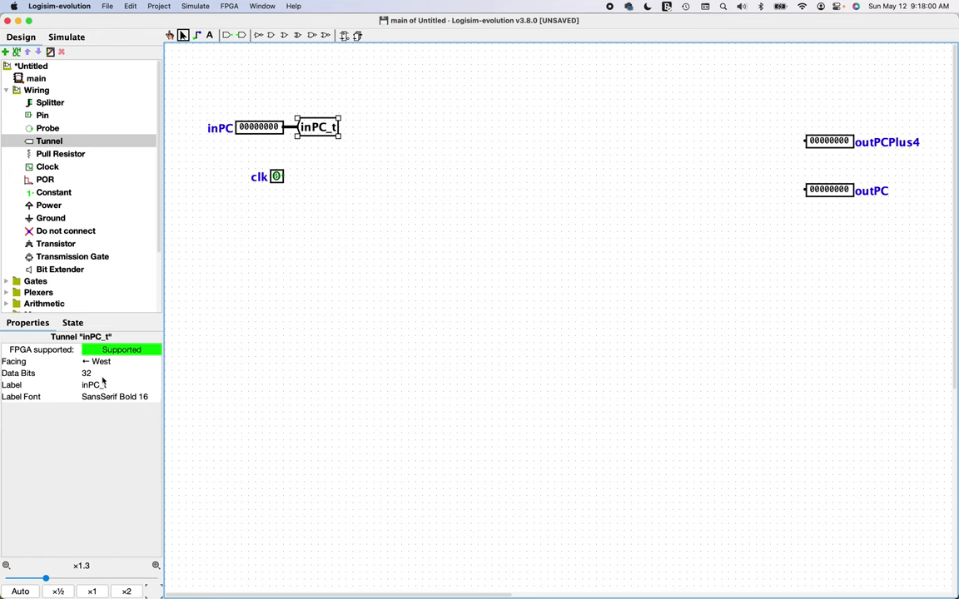
- Attach a tunnel labelled clk_t to the clk pin
{"action": "left_click", "coordinate": [58, 140]}
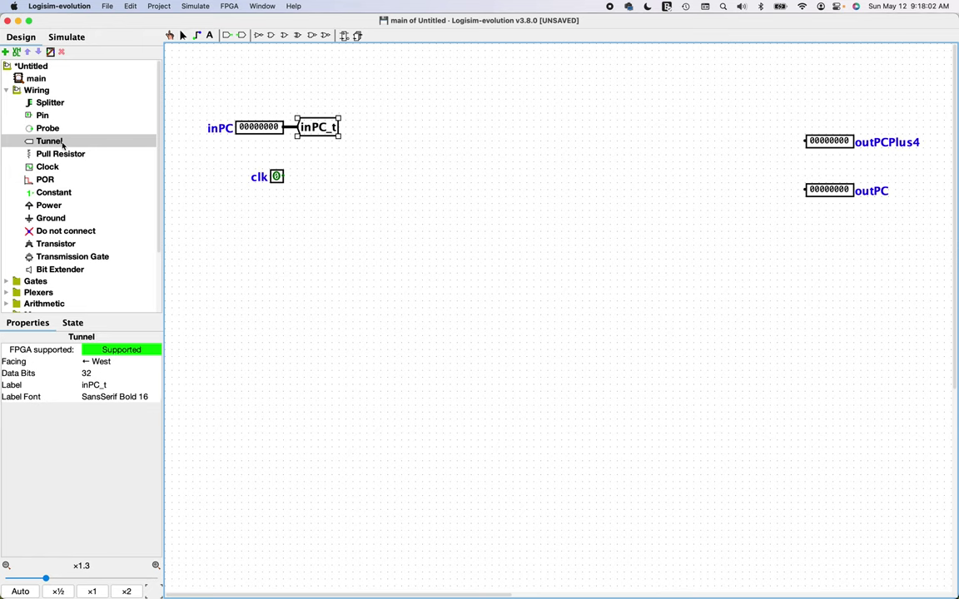
{"action": "left_click", "coordinate": [302, 176]}
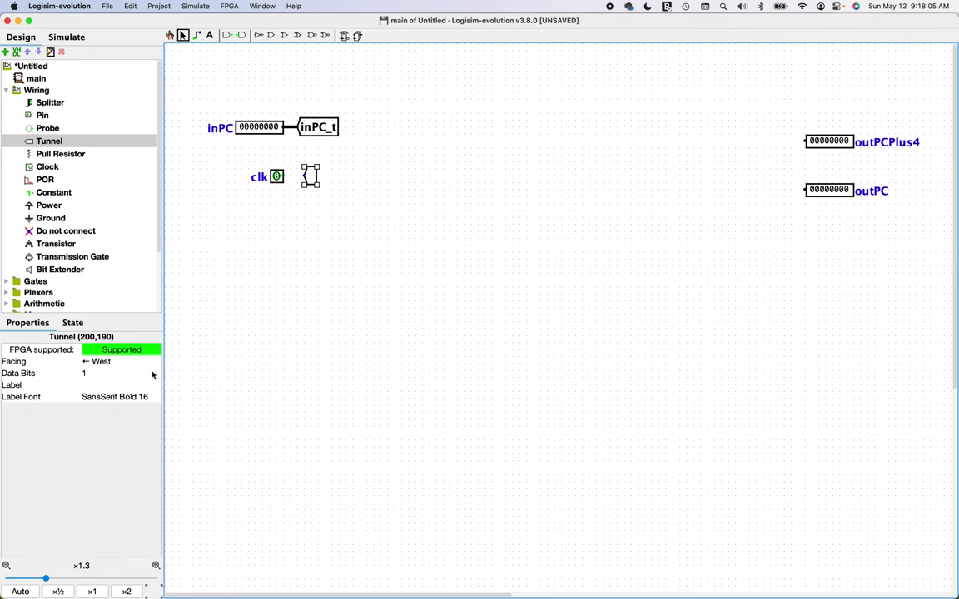
{"action": "double_click", "coordinate": [311, 177]}
{"action": "type", "text": "cl"}
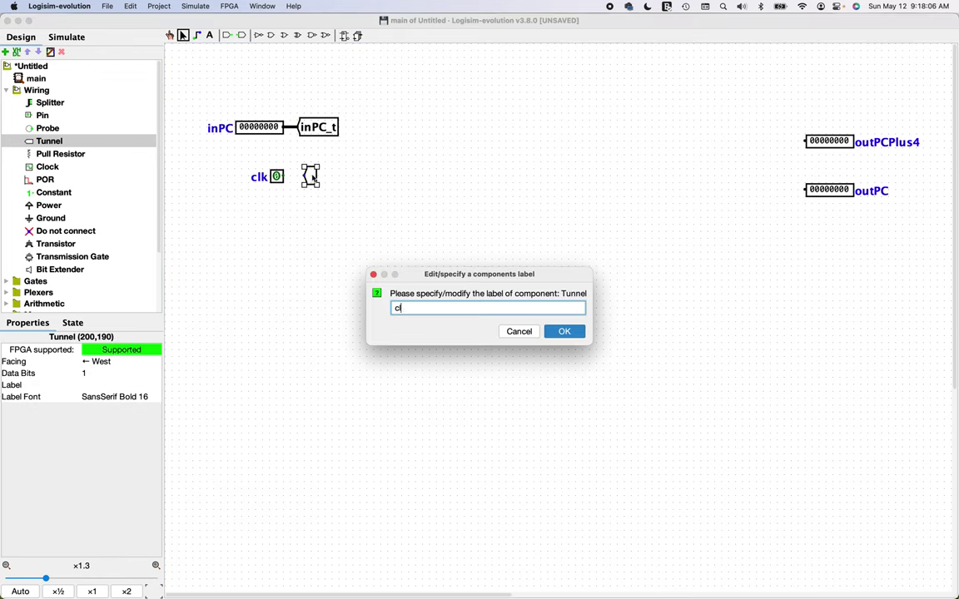
{"action": "type", "text": "k_t"}
{"action": "key", "text": "Return"}
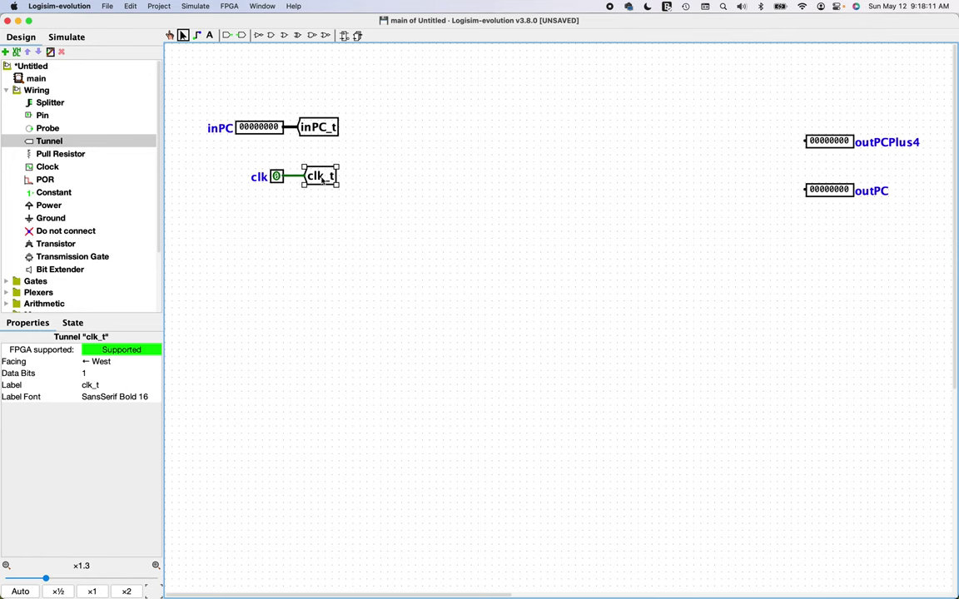
{"action": "left_click_drag", "start_coordinate": [325, 178], "coordinate": [315, 179]}
{"action": "left_click", "coordinate": [537, 217]}
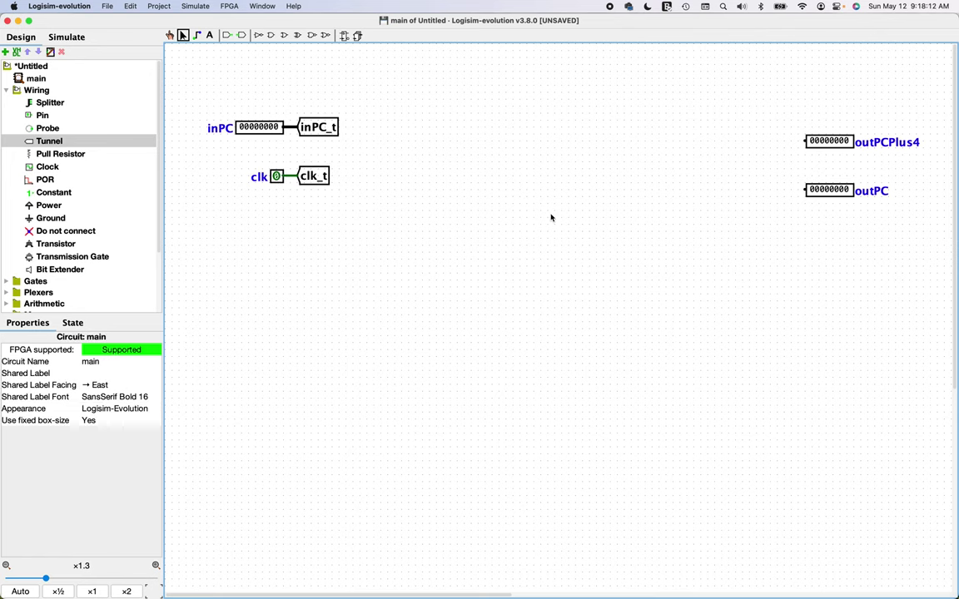
- Place an east-facing 32-bit tunnel left of the outPCPlus4 pin
{"action": "left_click", "coordinate": [60, 139]}
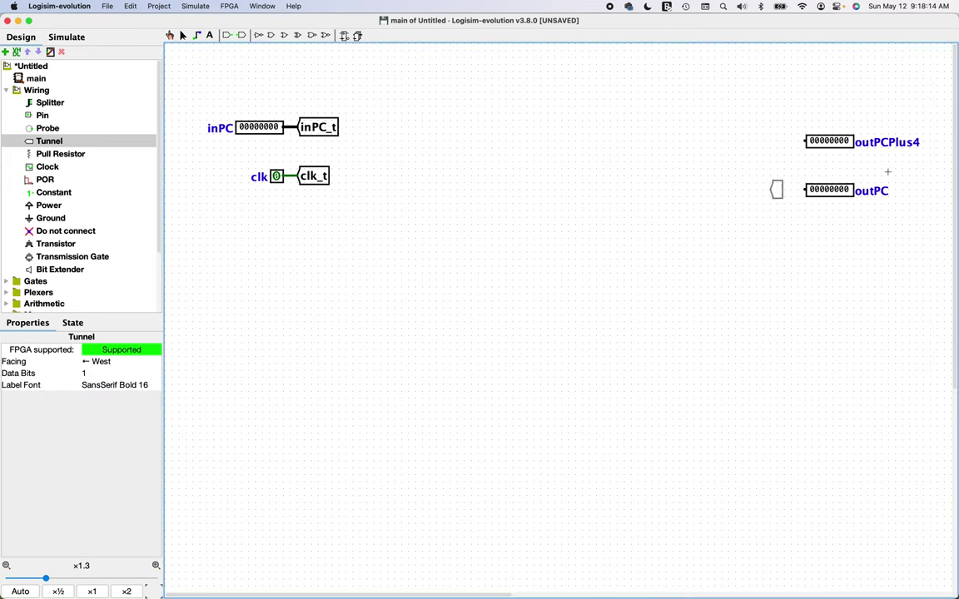
{"action": "left_click", "coordinate": [757, 141]}
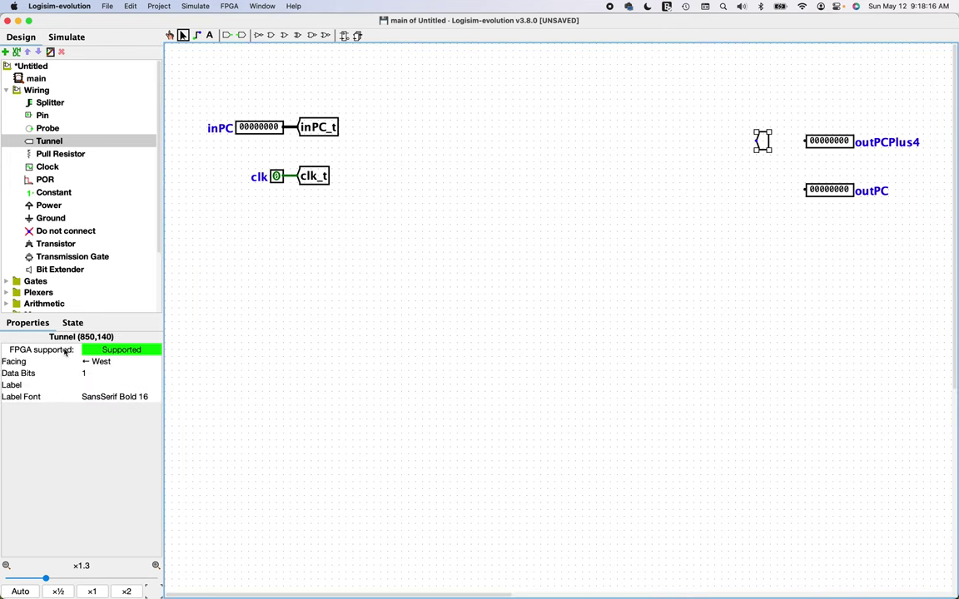
{"action": "left_click", "coordinate": [103, 362]}
{"action": "left_click", "coordinate": [103, 398]}
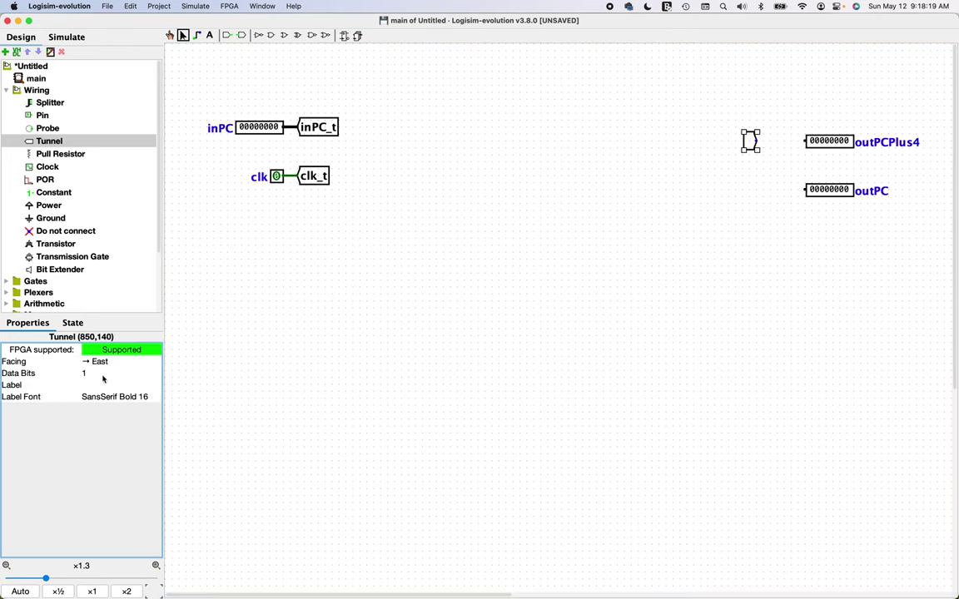
{"action": "left_click", "coordinate": [100, 373]}
{"action": "type", "text": "32"}
{"action": "key", "text": "Return"}
- Label the tunnel outPCPlus4_t and connect it to the outPCPlus4 pin
{"action": "double_click", "coordinate": [749, 141]}
{"action": "type", "text": "outPCPlus4_t"}
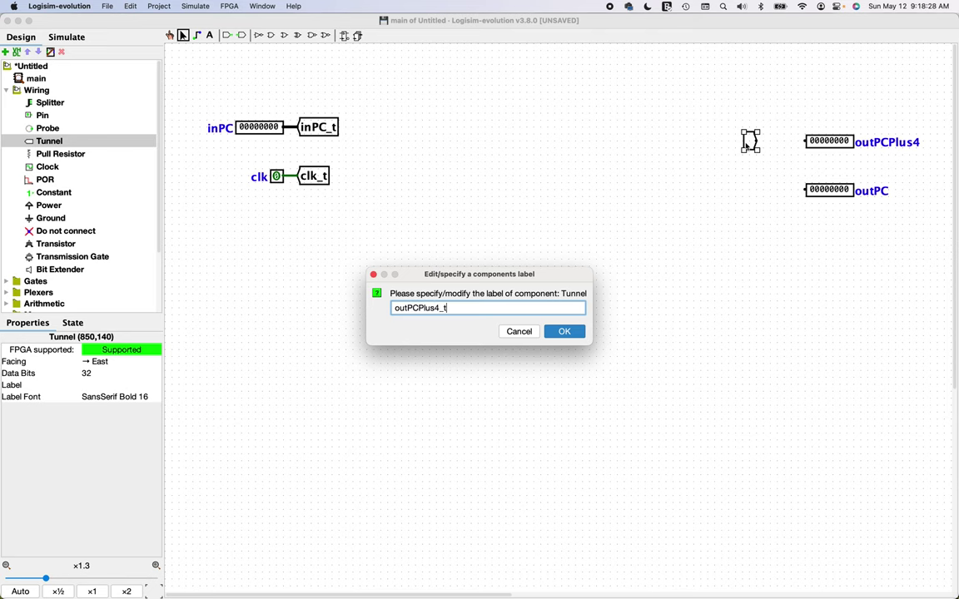
{"action": "key", "text": "Return"}
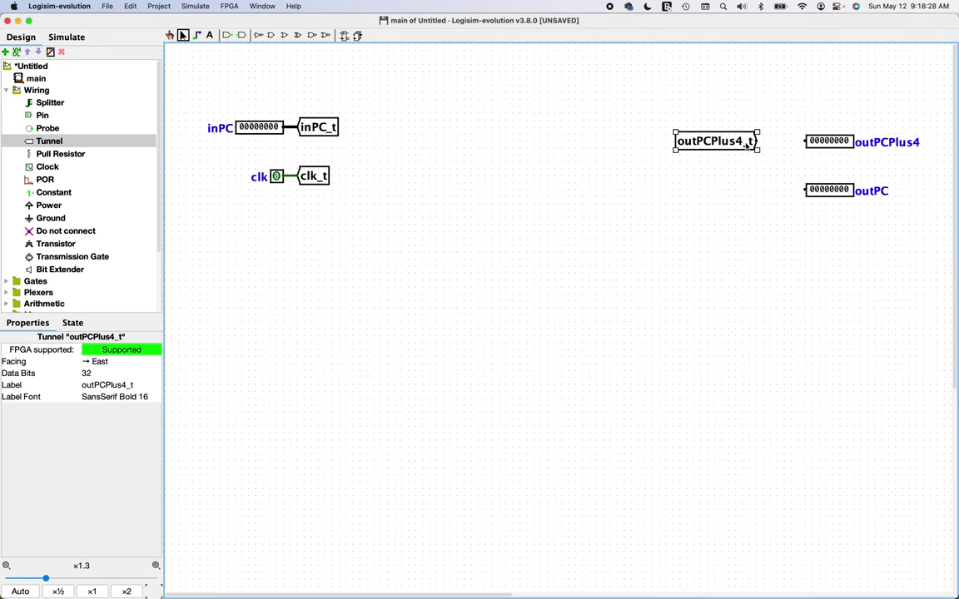
{"action": "left_click_drag", "start_coordinate": [757, 140], "coordinate": [805, 142]}
{"action": "left_click_drag", "start_coordinate": [707, 140], "coordinate": [743, 140]}
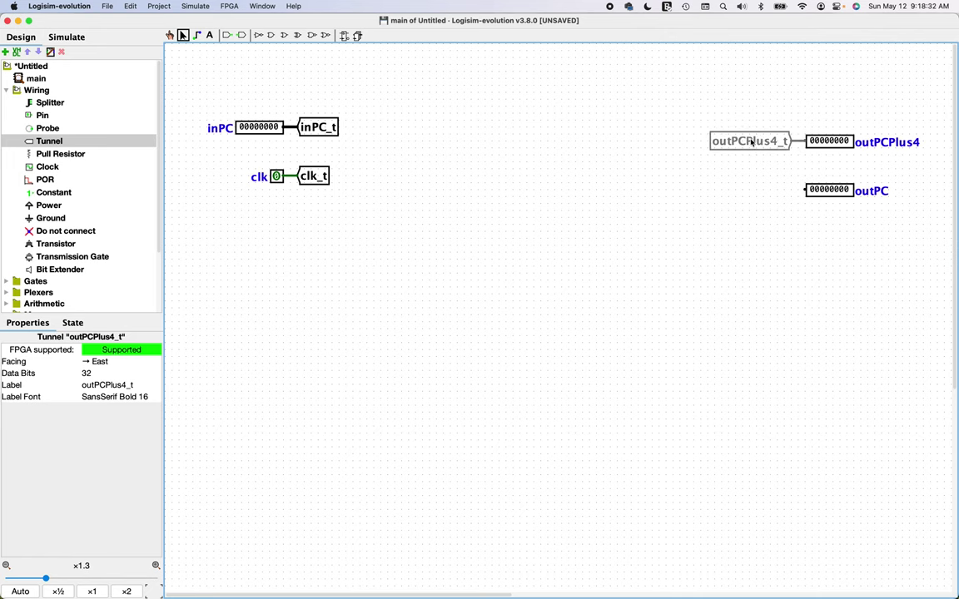
{"action": "left_click", "coordinate": [715, 181]}
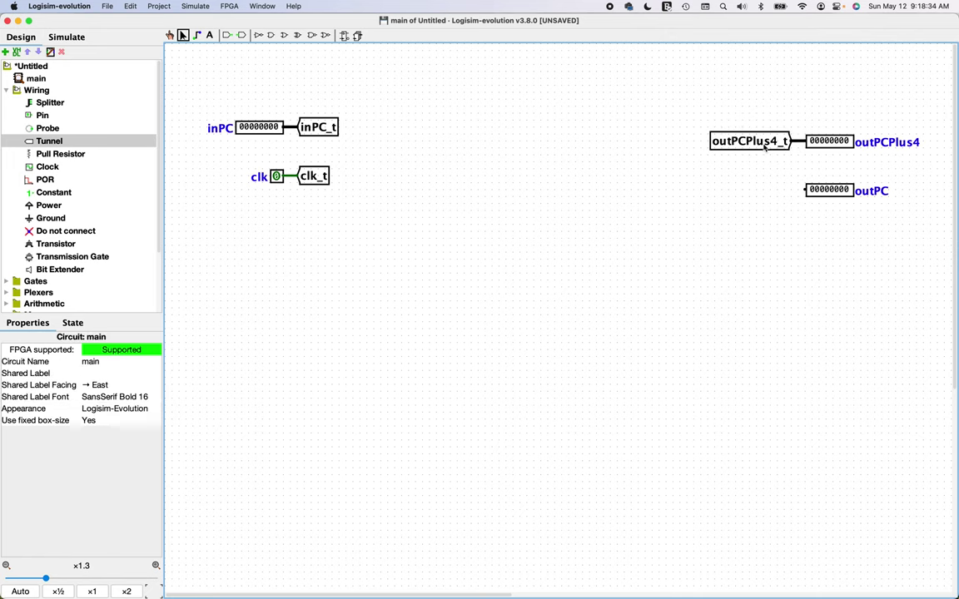
- Copy the tunnel onto the outPC pin and rename the copy outPC_t
{"action": "left_click", "coordinate": [733, 141]}
{"action": "key", "text": "super+c"}
{"action": "key", "text": "super+v"}
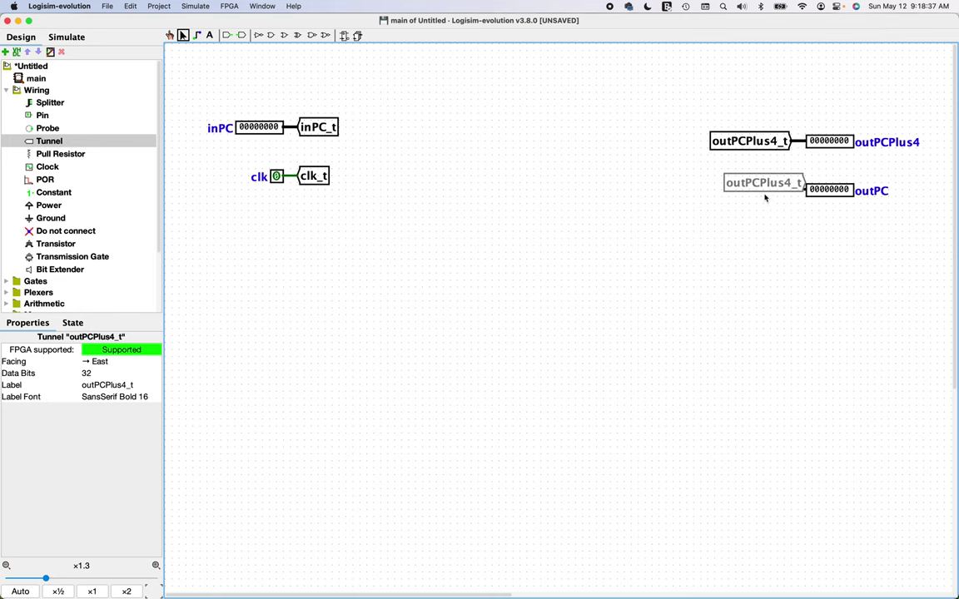
{"action": "left_click", "coordinate": [754, 197]}
{"action": "left_click_drag", "start_coordinate": [793, 190], "coordinate": [805, 190]}
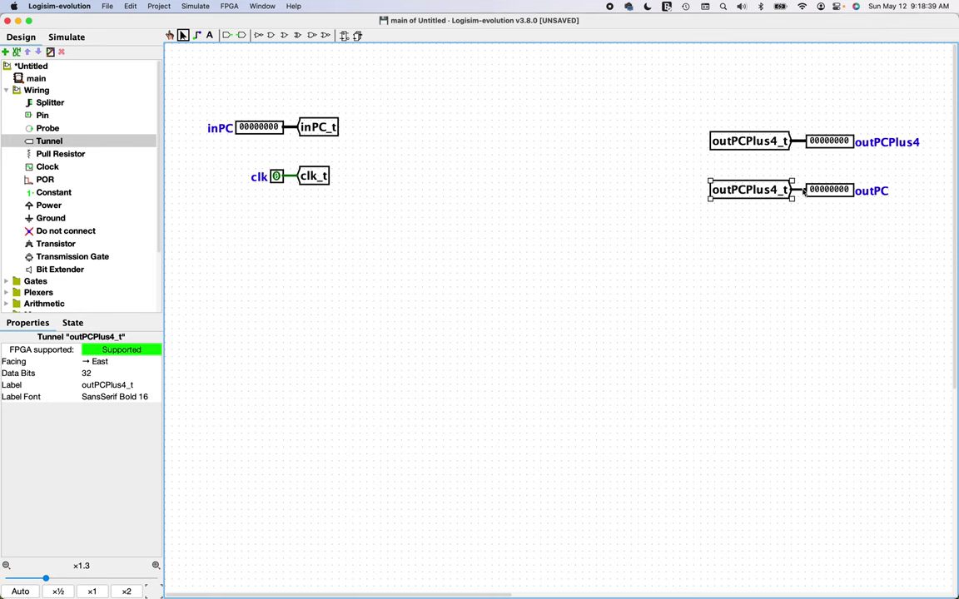
{"action": "double_click", "coordinate": [766, 191]}
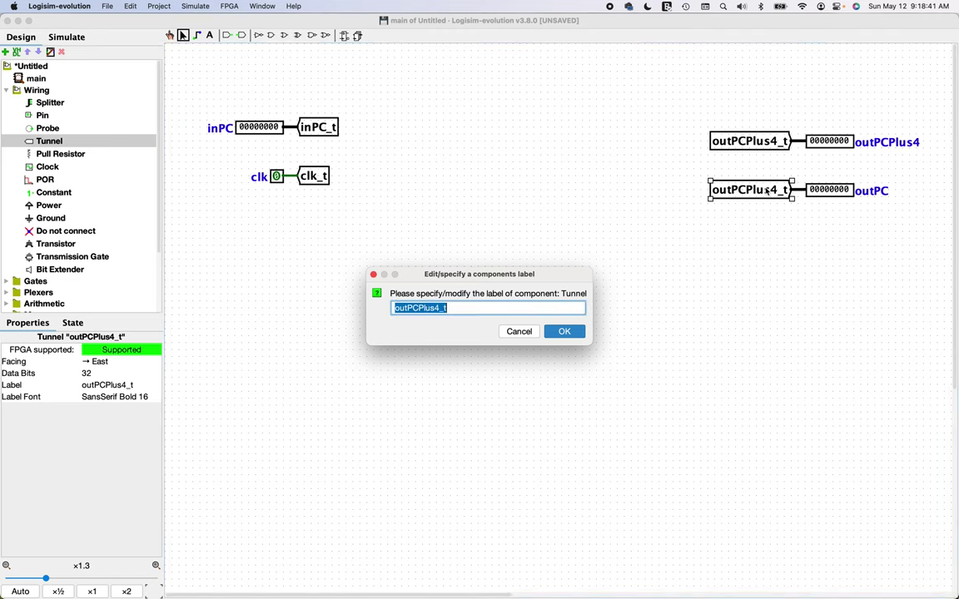
{"action": "key", "text": "Right"}
{"action": "key", "text": "Left"}
{"action": "key", "text": "Left"}
{"action": "key", "text": "BackSpace"}
{"action": "key", "text": "BackSpace"}
{"action": "key", "text": "BackSpace"}
{"action": "key", "text": "BackSpace"}
{"action": "key", "text": "BackSpace"}
{"action": "key", "text": "Return"}
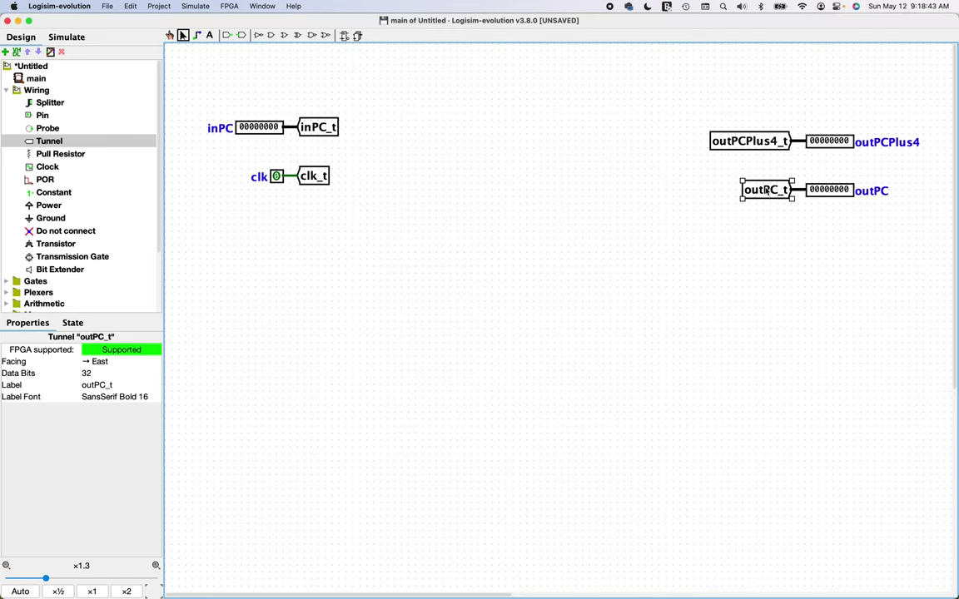
{"action": "left_click", "coordinate": [641, 183]}
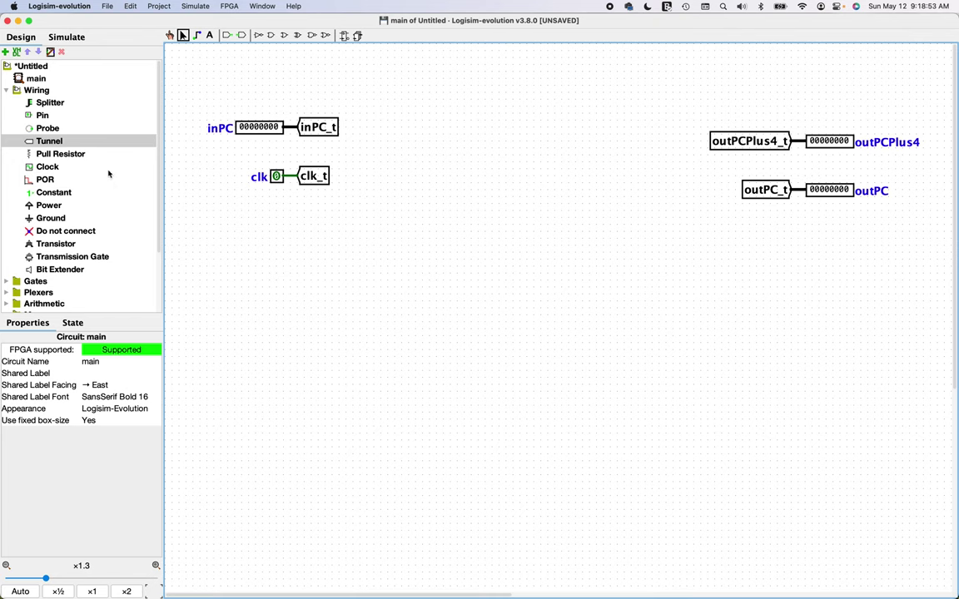
- Place a Memory register between the tunnels, set it to 32 data bits, and nudge it right
{"action": "scroll", "coordinate": [73, 180], "scroll_direction": "down", "scroll_amount": 1}
{"action": "scroll", "coordinate": [69, 185], "scroll_direction": "down", "scroll_amount": 4}
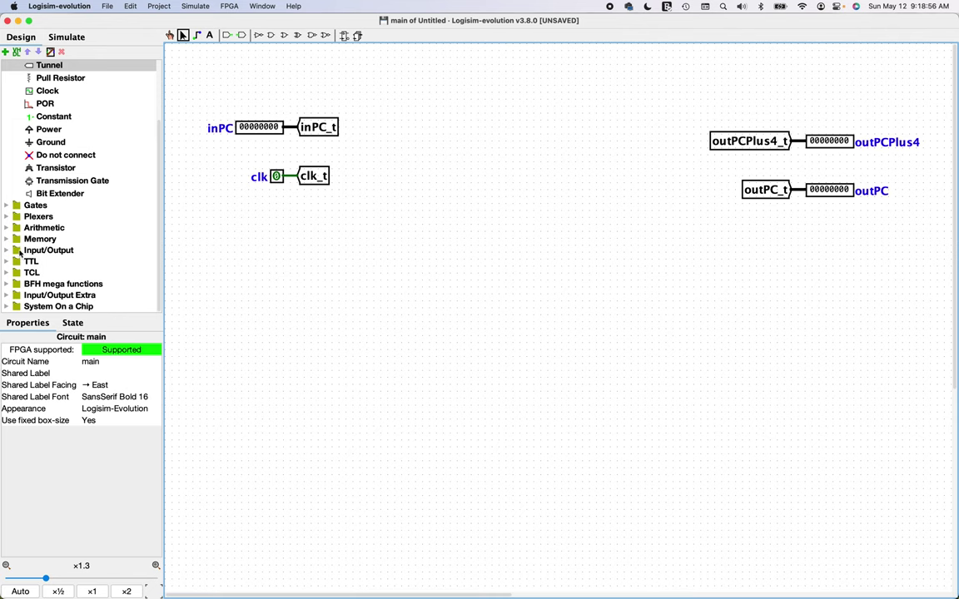
{"action": "left_click", "coordinate": [7, 239]}
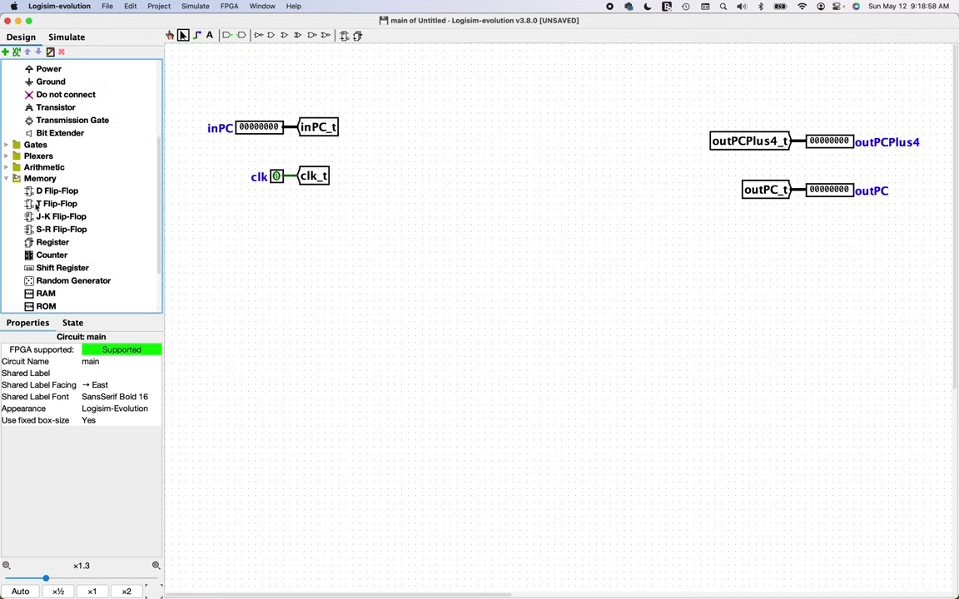
{"action": "scroll", "coordinate": [33, 187], "scroll_direction": "down", "scroll_amount": 1}
{"action": "left_click", "coordinate": [52, 232]}
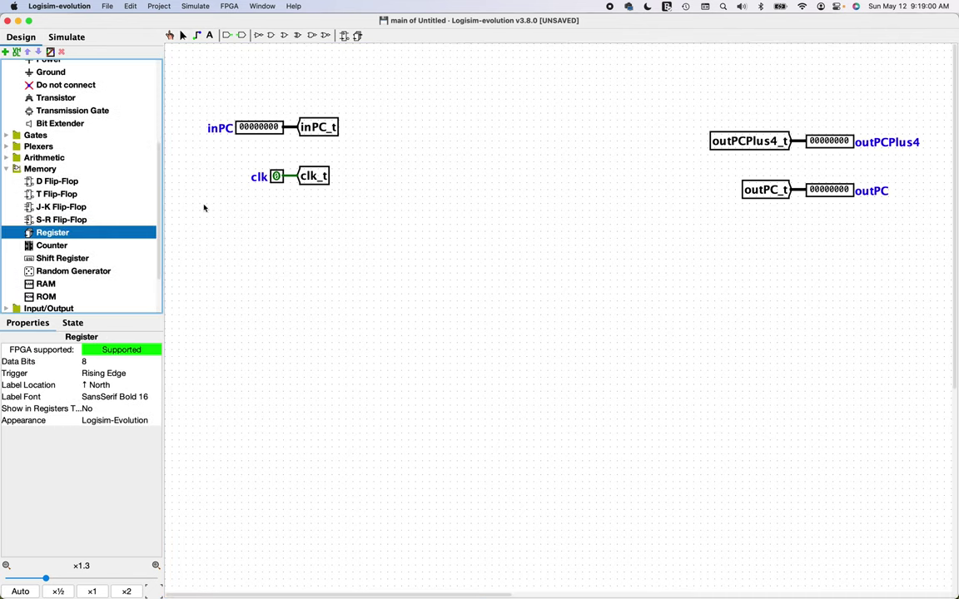
{"action": "left_click", "coordinate": [427, 121]}
{"action": "left_click", "coordinate": [89, 355]}
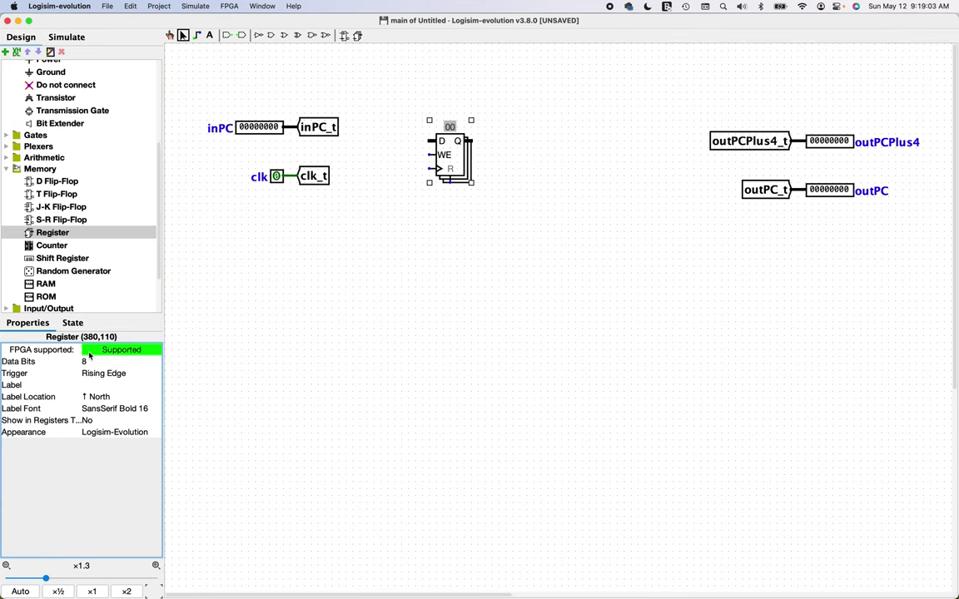
{"action": "left_click", "coordinate": [92, 361]}
{"action": "type", "text": "32"}
{"action": "key", "text": "Return"}
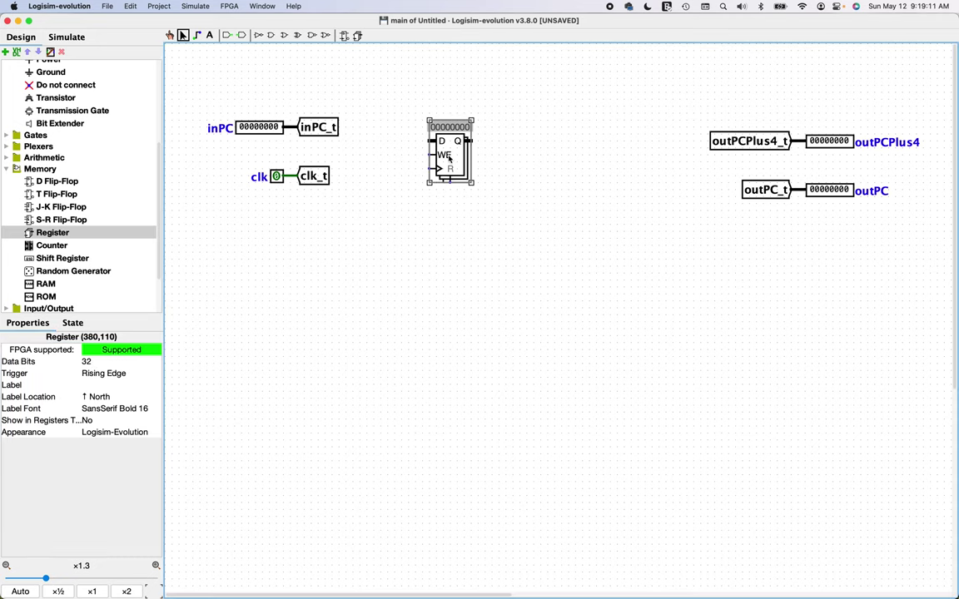
{"action": "left_click_drag", "start_coordinate": [450, 155], "coordinate": [463, 155]}
{"action": "left_click", "coordinate": [341, 174]}
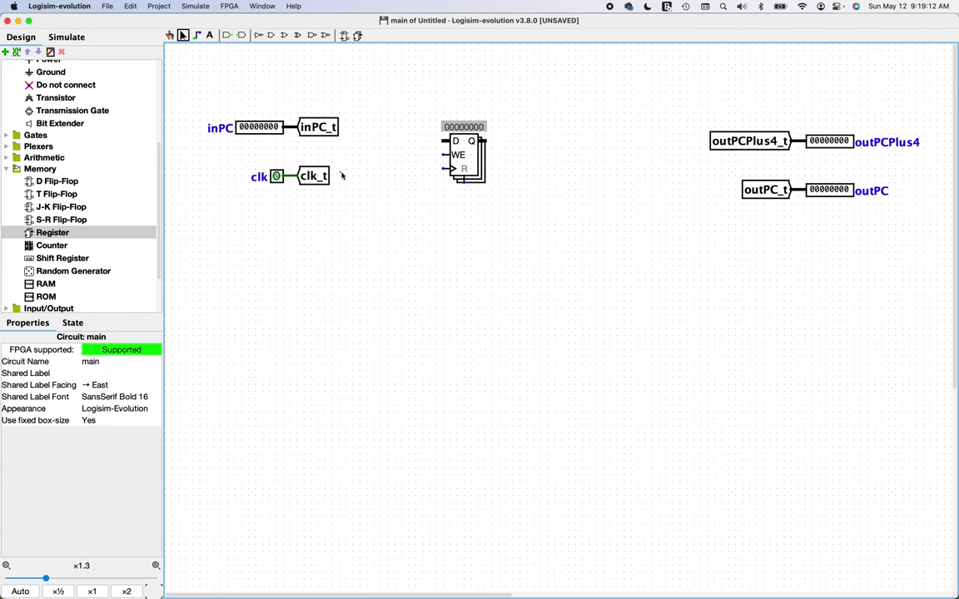
- Paste an east-facing copy of inPC_t onto the register's D input
{"action": "left_click", "coordinate": [314, 127]}
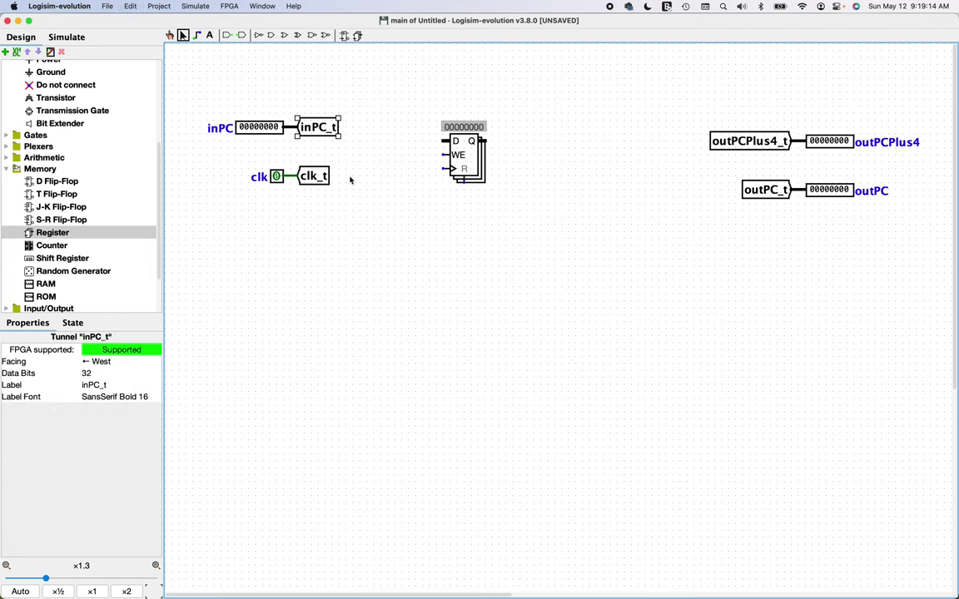
{"action": "key", "text": "super+v"}
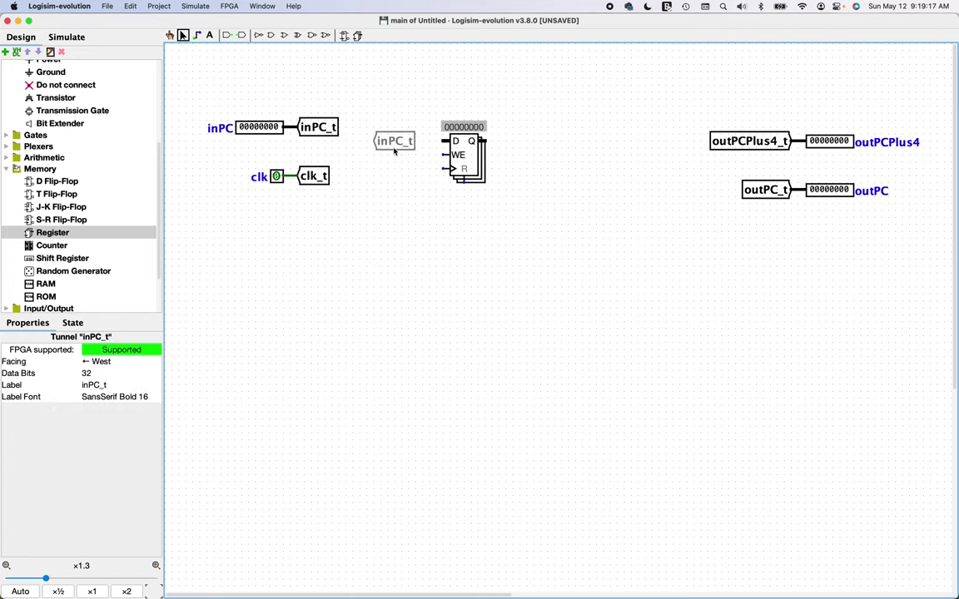
{"action": "left_click", "coordinate": [409, 149]}
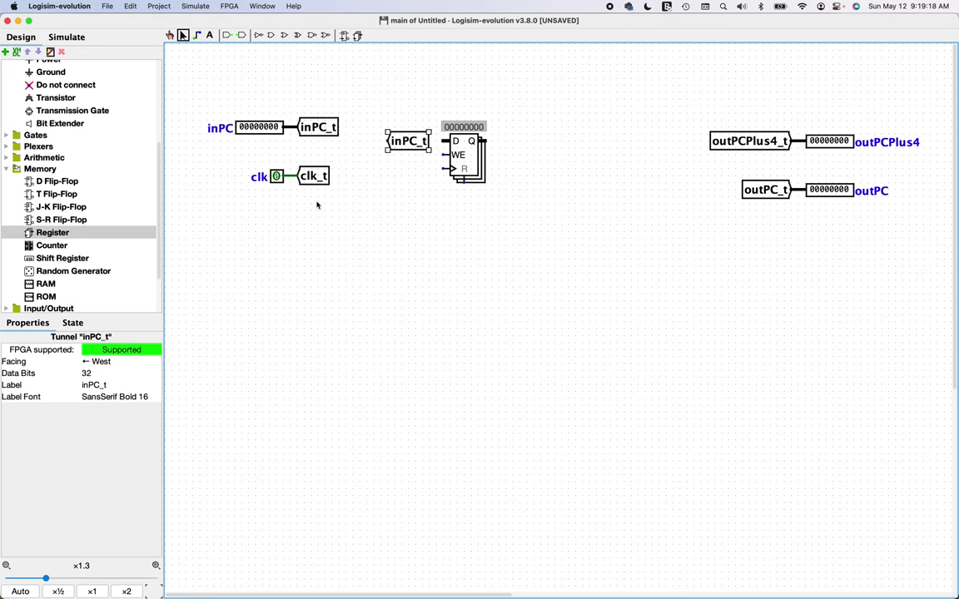
{"action": "left_click", "coordinate": [117, 364]}
{"action": "left_click", "coordinate": [94, 399]}
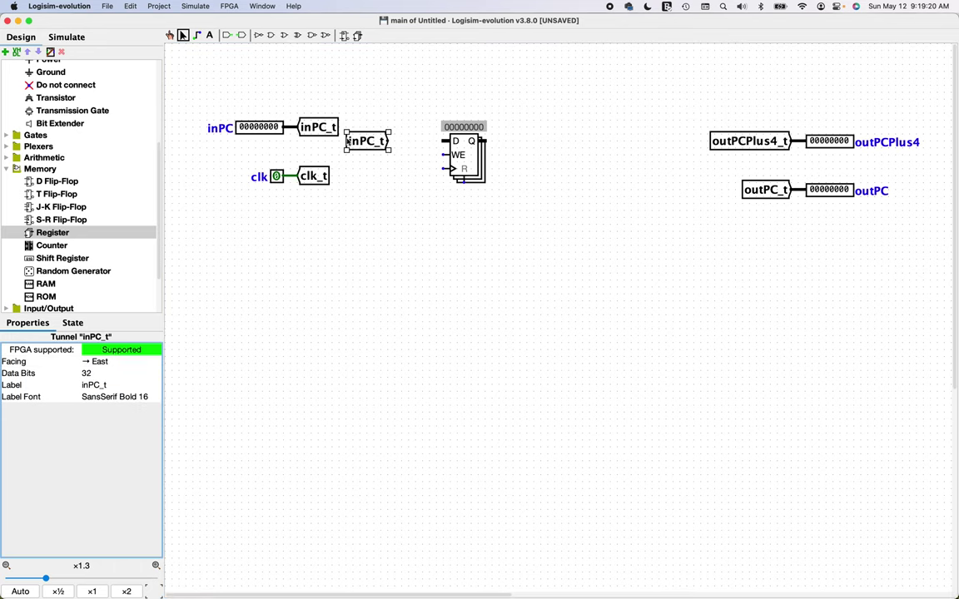
{"action": "left_click_drag", "start_coordinate": [348, 141], "coordinate": [389, 141]}
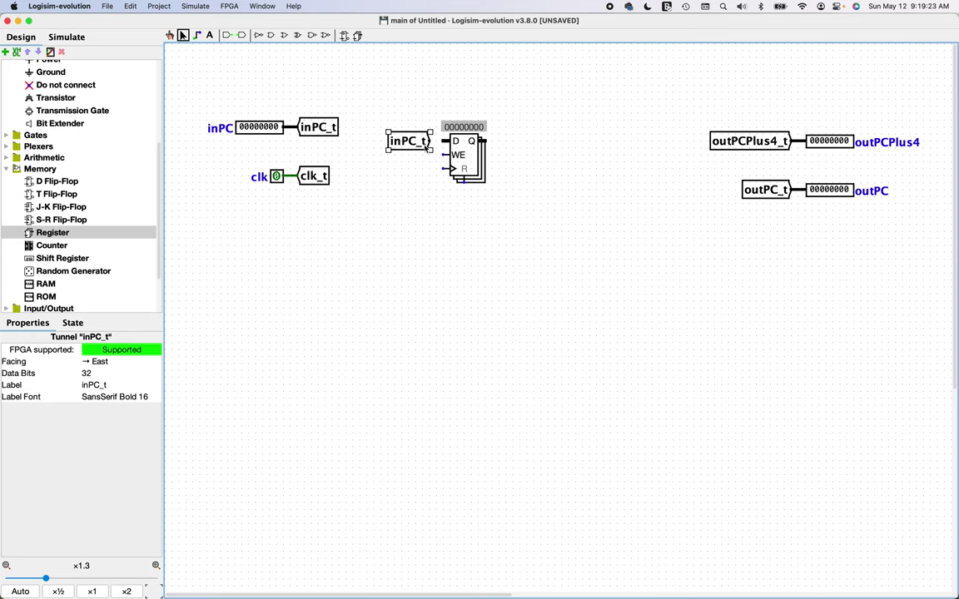
{"action": "left_click", "coordinate": [422, 214]}
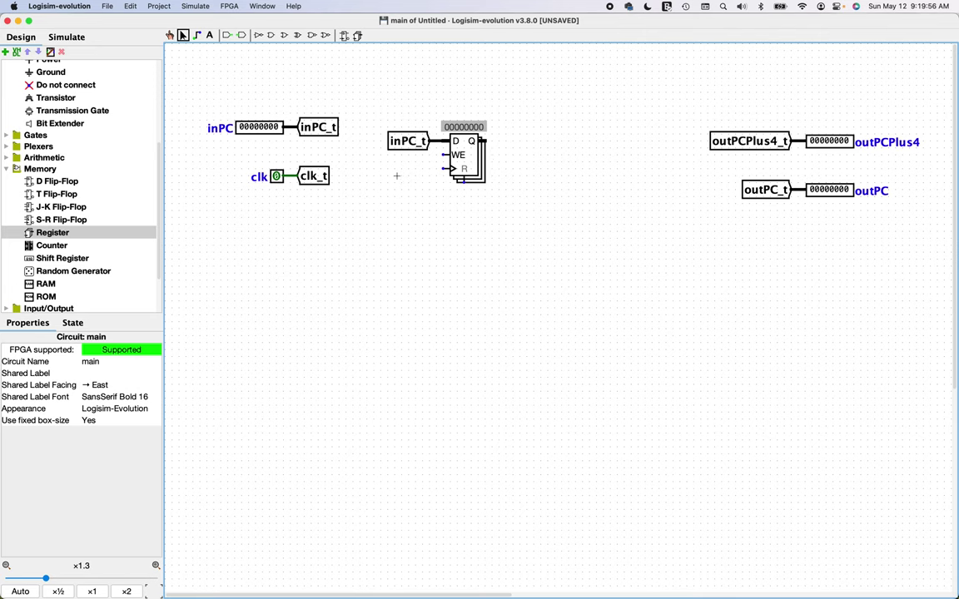
{"action": "scroll", "coordinate": [48, 189], "scroll_direction": "up", "scroll_amount": 5}
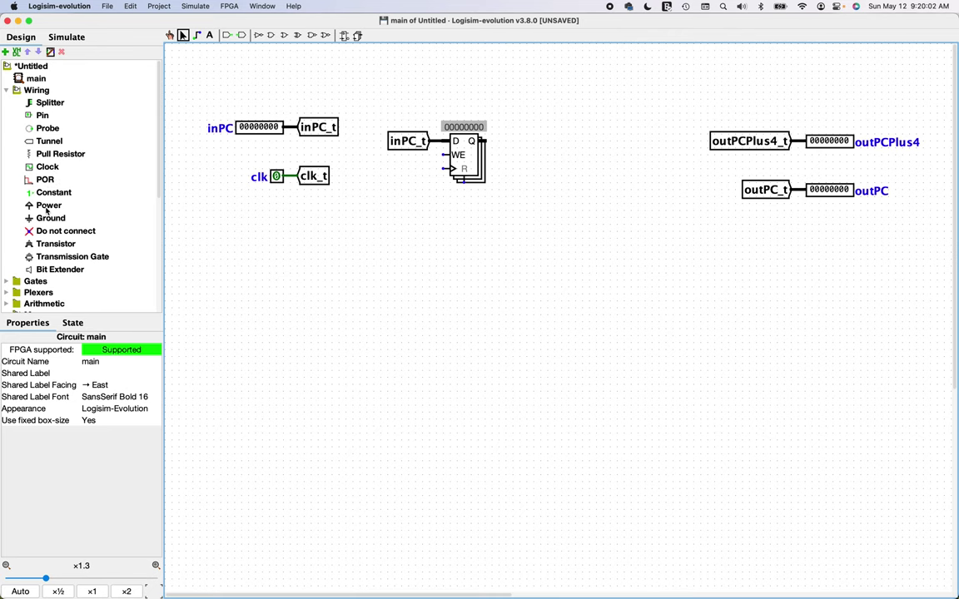
- Connect a west-facing power source to the register's WE input
{"action": "left_click", "coordinate": [45, 204]}
{"action": "left_click", "coordinate": [401, 169]}
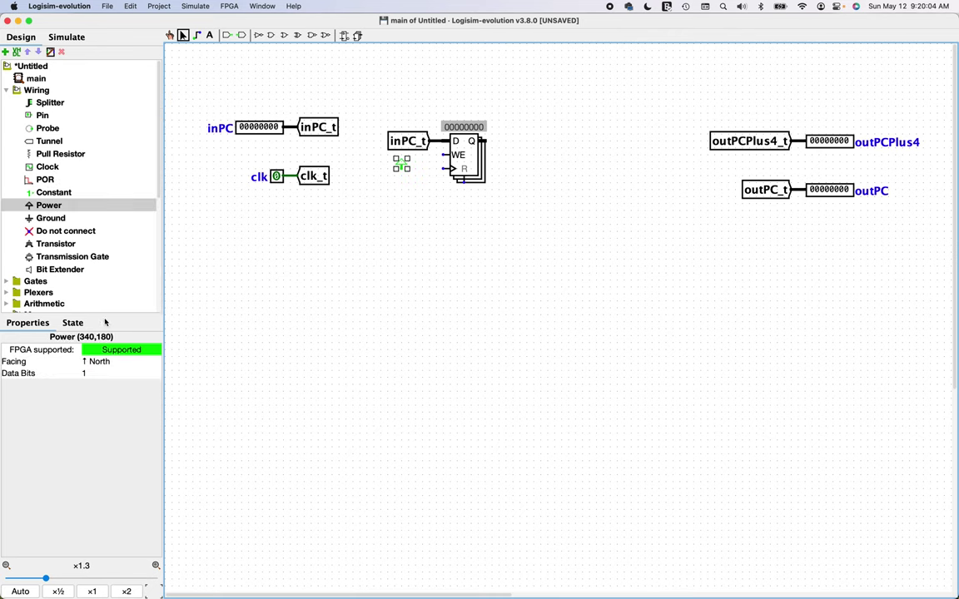
{"action": "left_click", "coordinate": [98, 363]}
{"action": "left_click", "coordinate": [101, 407]}
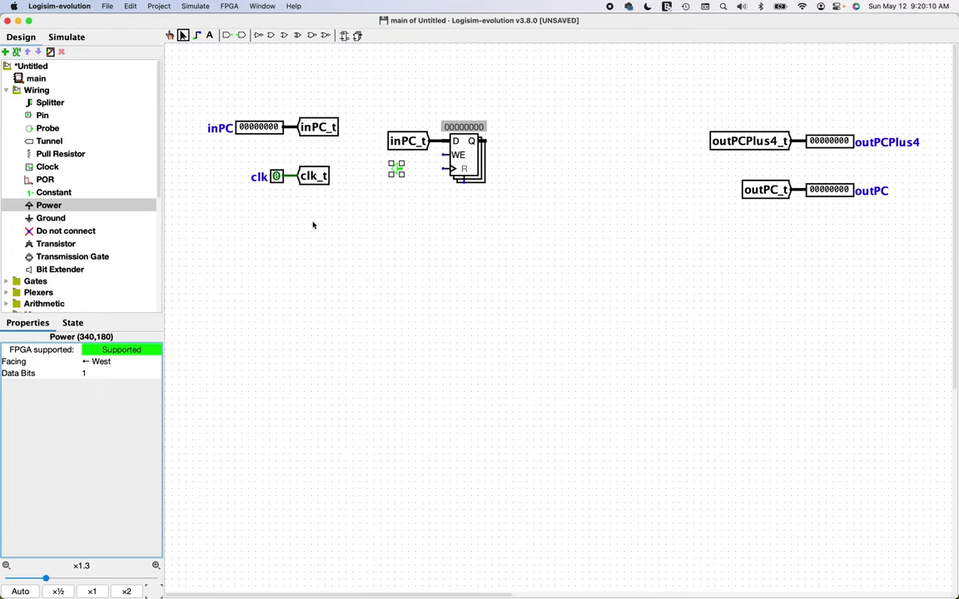
{"action": "left_click_drag", "start_coordinate": [389, 172], "coordinate": [436, 156]}
{"action": "left_click", "coordinate": [428, 177]}
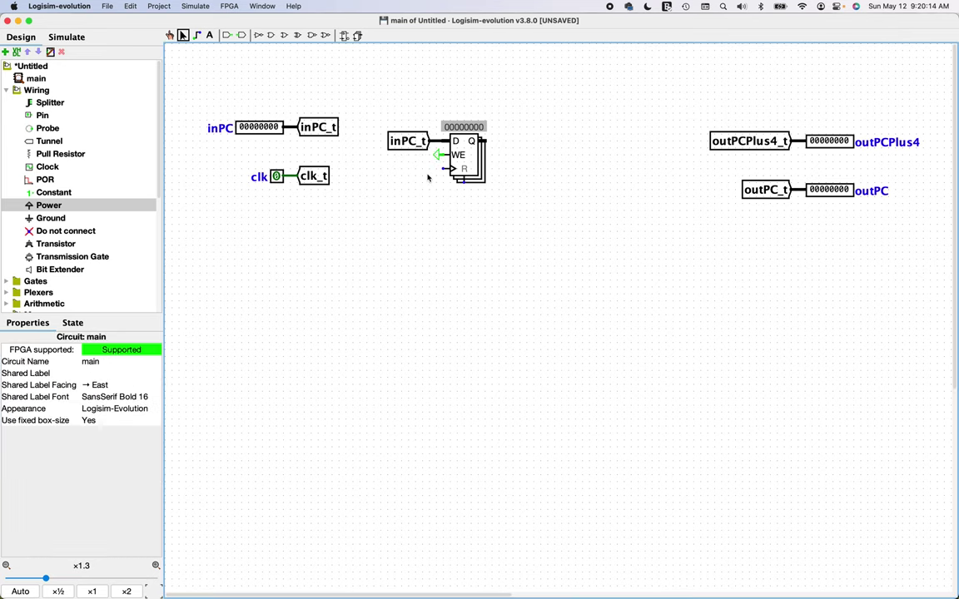
- Drive the register's clock input with an east-facing copy of the clk_t tunnel
{"action": "left_click", "coordinate": [324, 182]}
{"action": "key", "text": "super+c"}
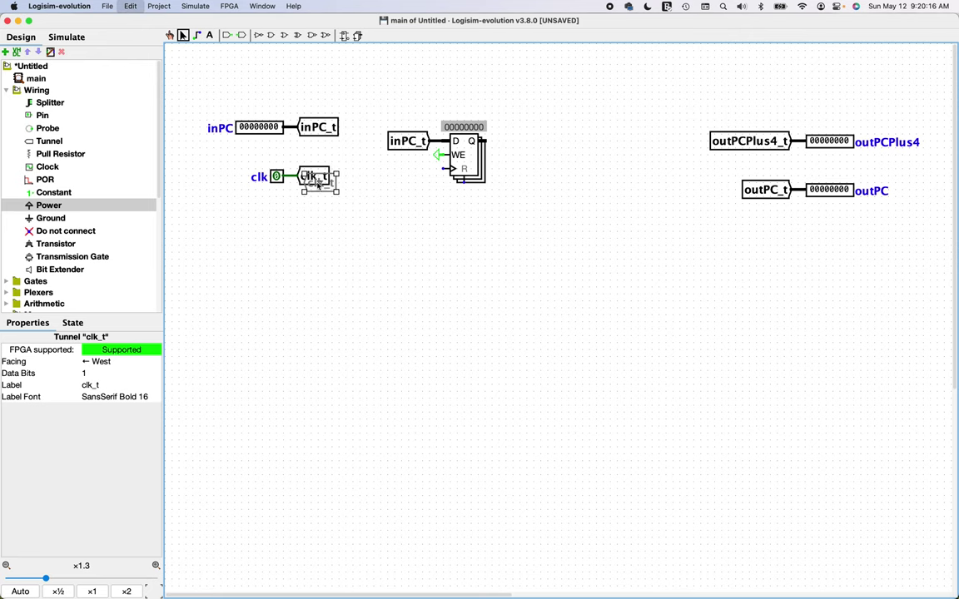
{"action": "key", "text": "super+v"}
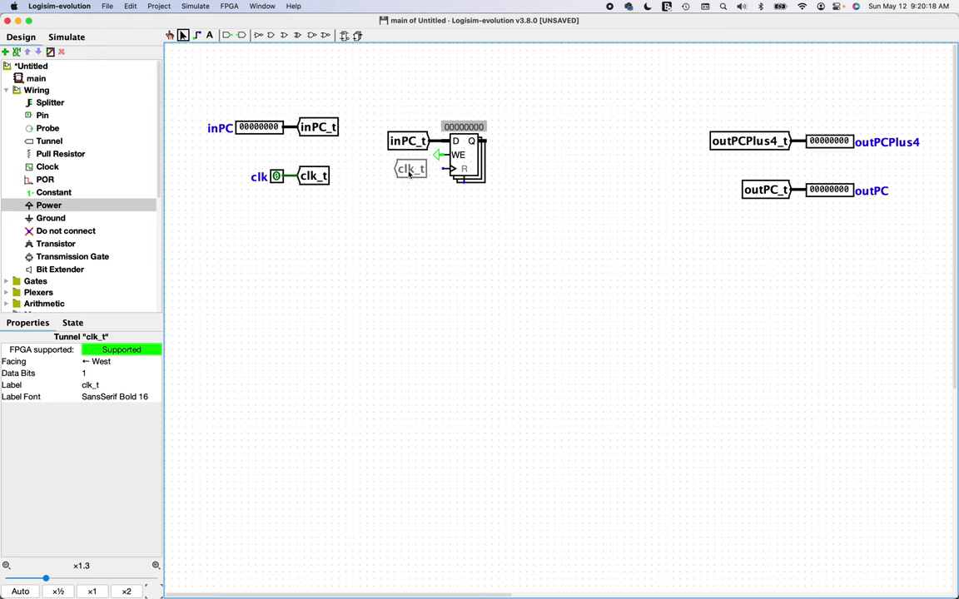
{"action": "left_click", "coordinate": [408, 177]}
{"action": "left_click", "coordinate": [107, 362]}
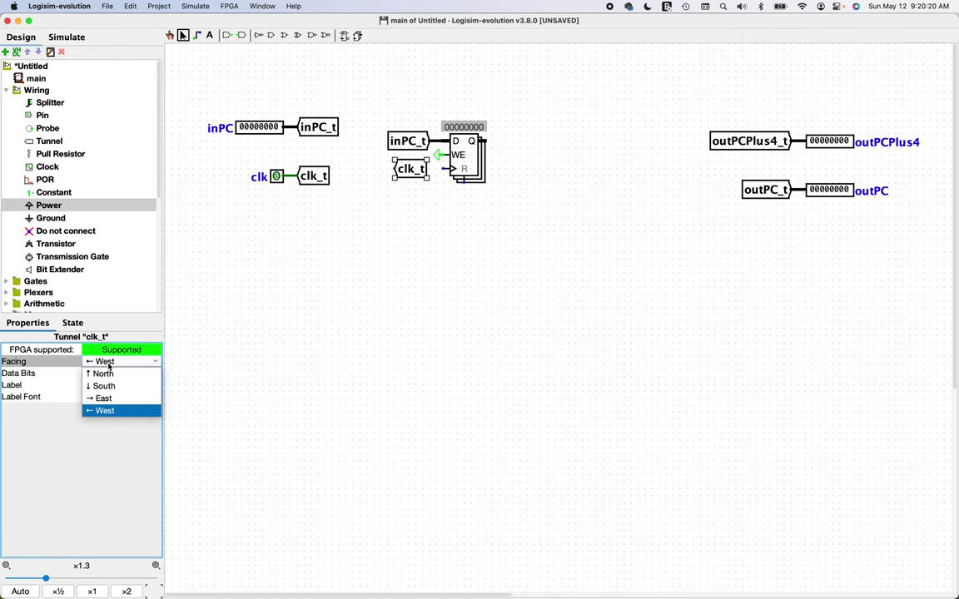
{"action": "left_click", "coordinate": [103, 397]}
{"action": "left_click", "coordinate": [406, 172]}
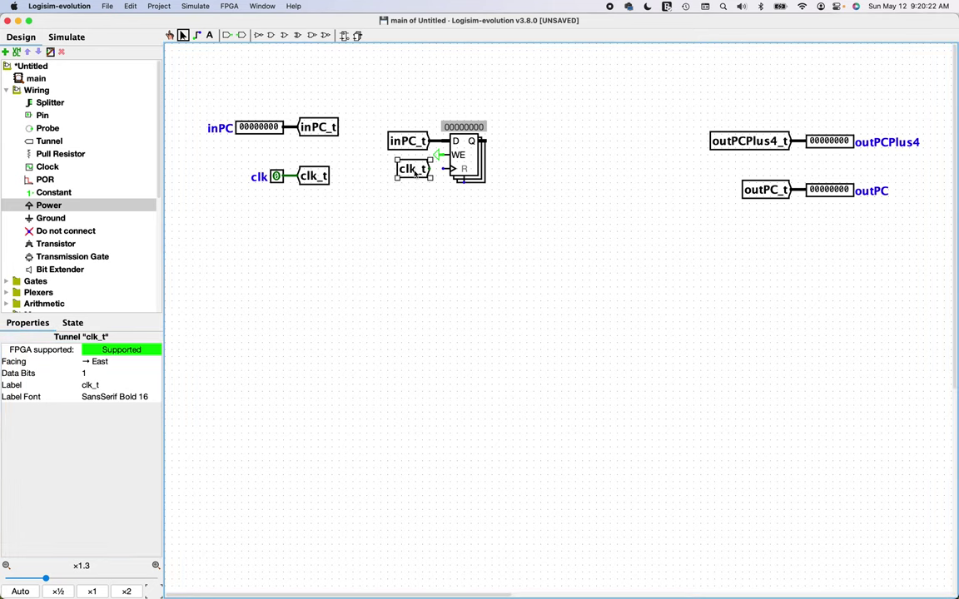
{"action": "left_click", "coordinate": [443, 206]}
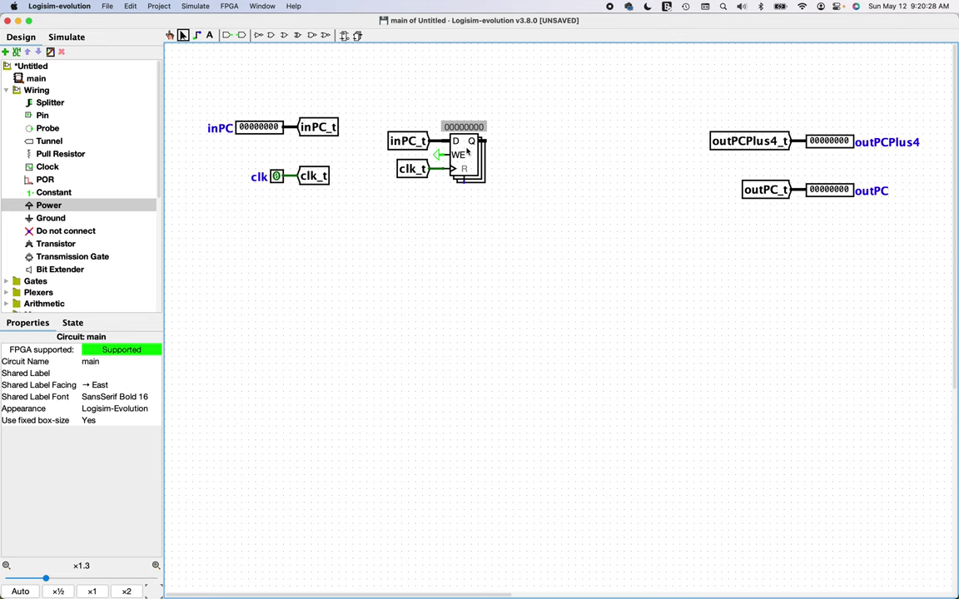
- Place an Arithmetic adder to the right of the register
{"action": "scroll", "coordinate": [86, 192], "scroll_direction": "down", "scroll_amount": 3}
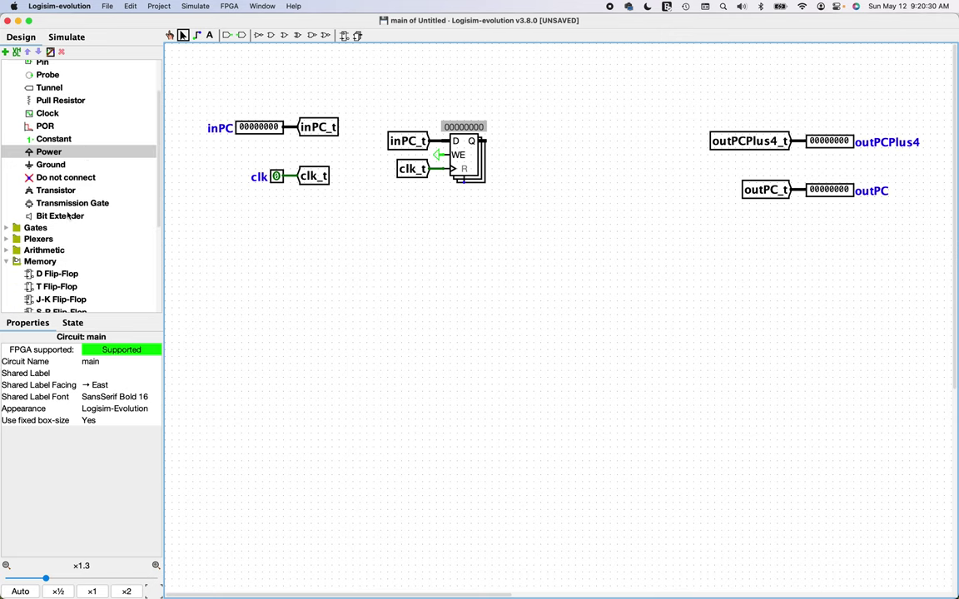
{"action": "scroll", "coordinate": [81, 241], "scroll_direction": "down", "scroll_amount": 4}
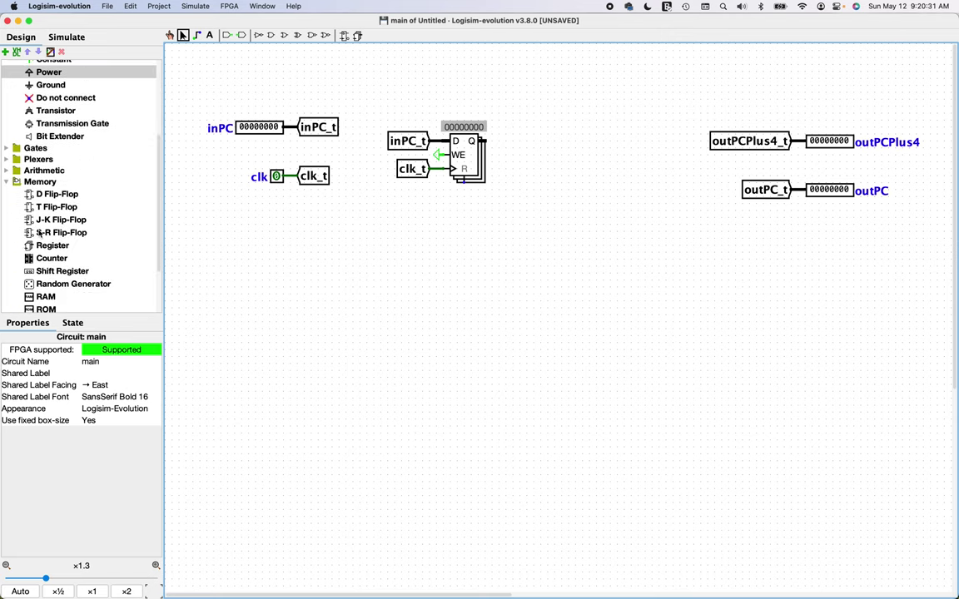
{"action": "left_click", "coordinate": [6, 170]}
{"action": "left_click", "coordinate": [46, 99]}
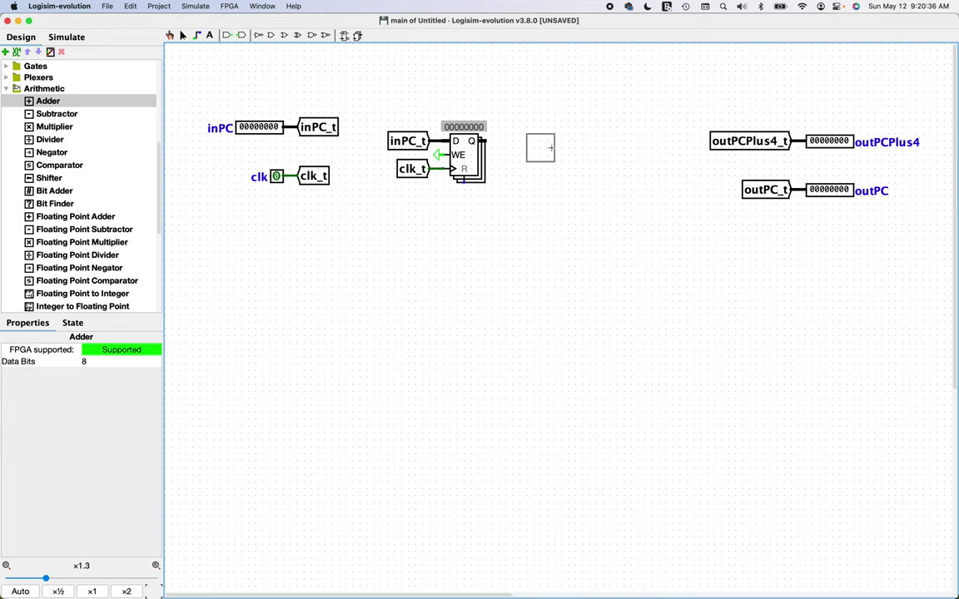
{"action": "left_click", "coordinate": [552, 148]}
{"action": "left_click", "coordinate": [545, 164]}
{"action": "left_click", "coordinate": [544, 159]}
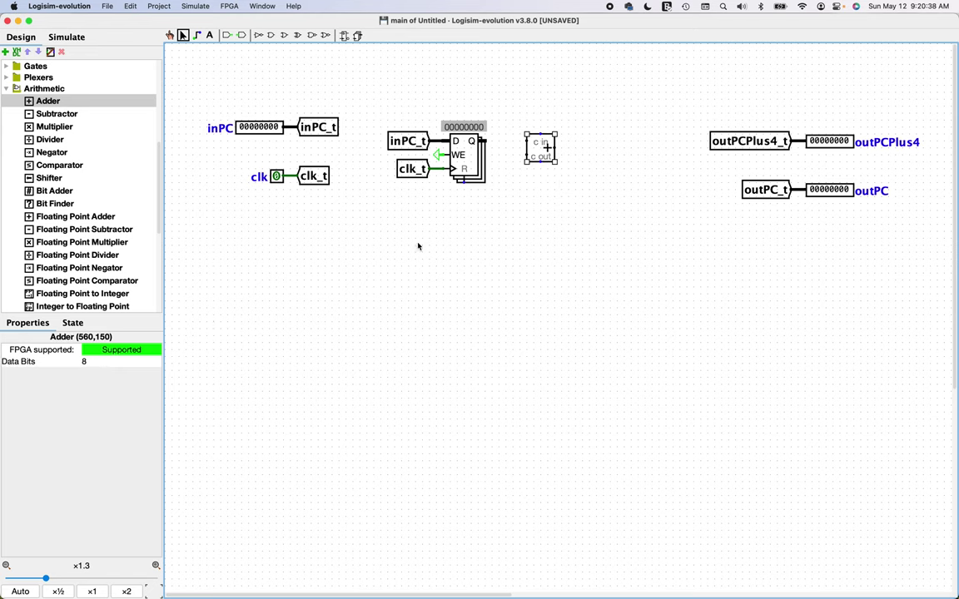
- Set the adder to 32 data bits, shift it right, and wire the register's Q into it
{"action": "left_click", "coordinate": [118, 362]}
{"action": "type", "text": "32"}
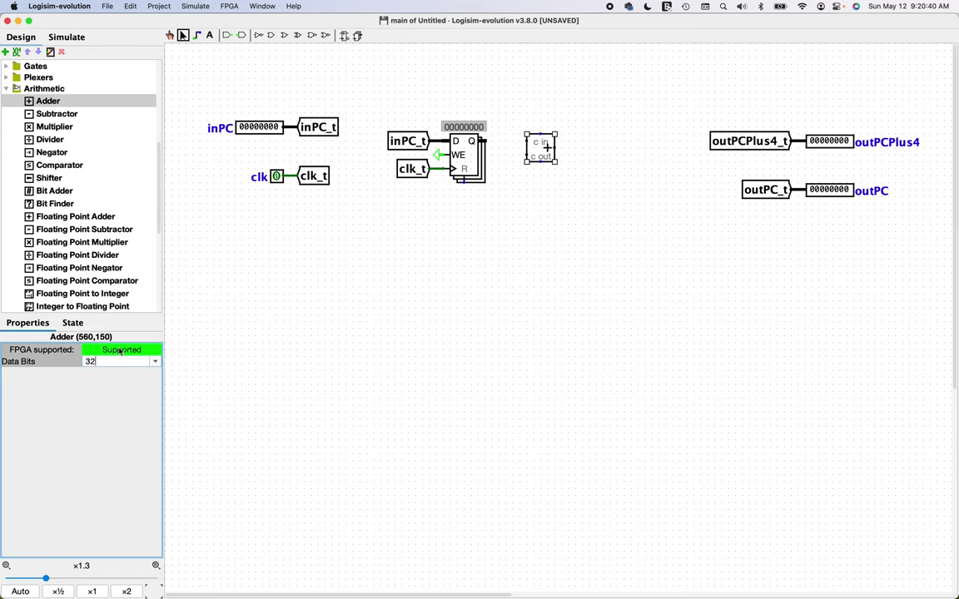
{"action": "key", "text": "Return"}
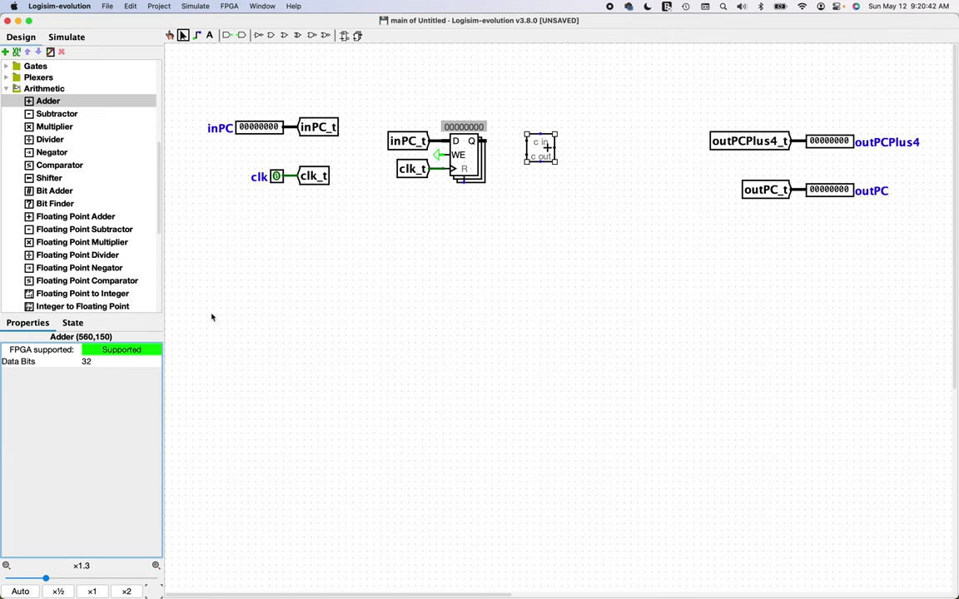
{"action": "left_click_drag", "start_coordinate": [549, 146], "coordinate": [557, 152]}
{"action": "left_click_drag", "start_coordinate": [482, 141], "coordinate": [539, 142]}
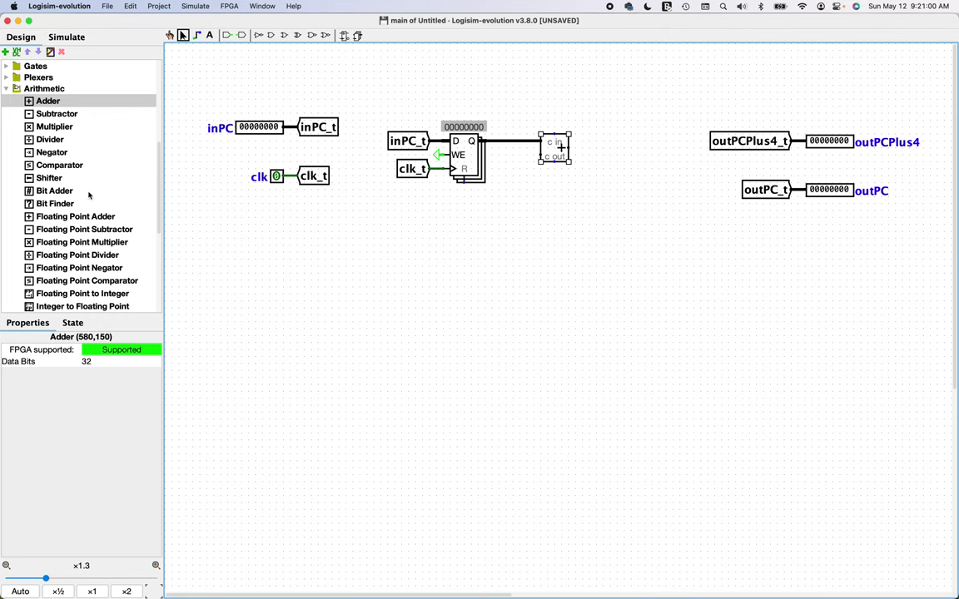
- Place a Wiring Constant with Data Bits 32 and value 0x4 beside the register output
{"action": "scroll", "coordinate": [60, 154], "scroll_direction": "up", "scroll_amount": 10}
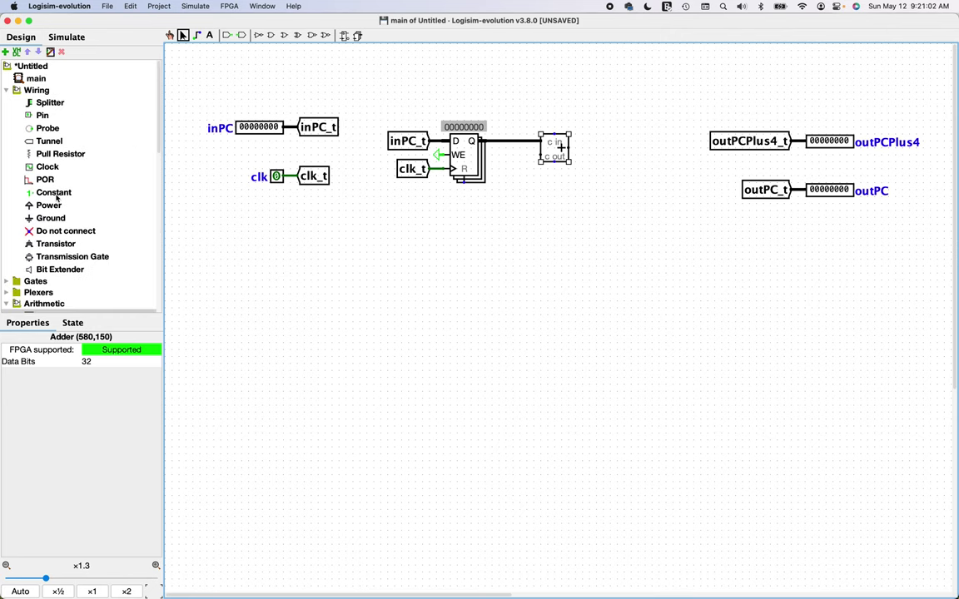
{"action": "left_click", "coordinate": [52, 190]}
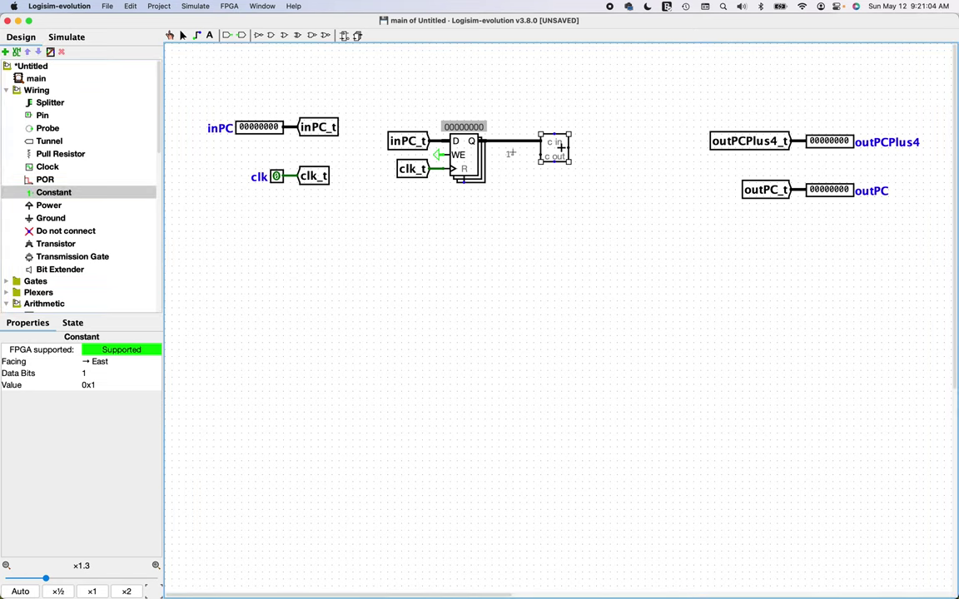
{"action": "left_click", "coordinate": [513, 154]}
{"action": "left_click", "coordinate": [109, 374]}
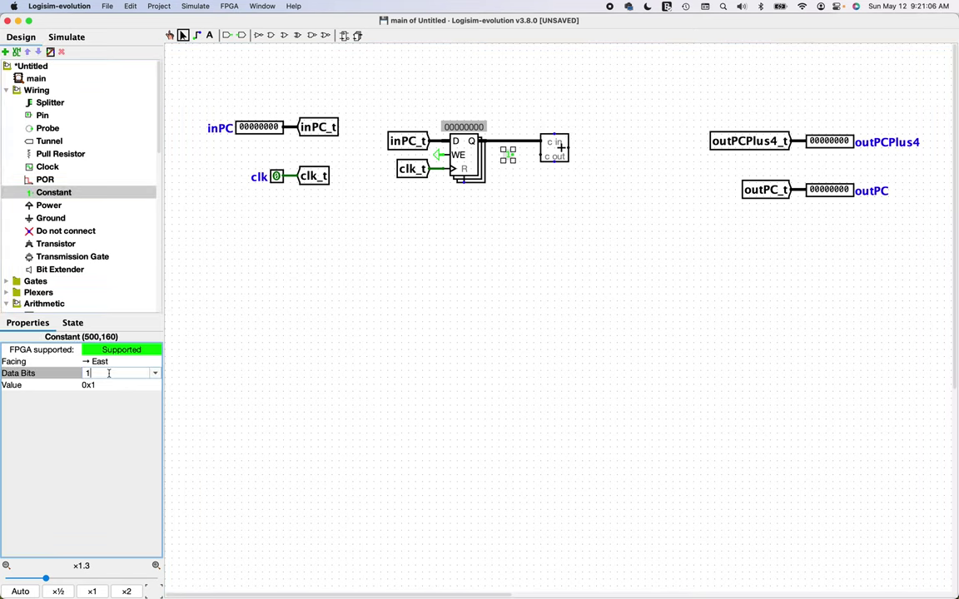
{"action": "type", "text": "32"}
{"action": "key", "text": "Return"}
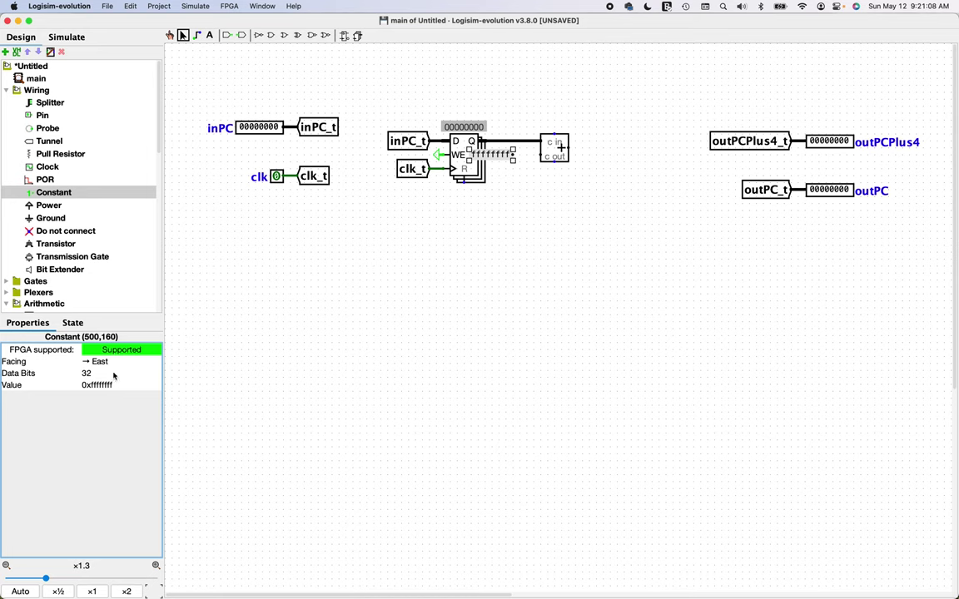
{"action": "left_click", "coordinate": [125, 386]}
{"action": "key", "text": "BackSpace"}
{"action": "key", "text": "BackSpace"}
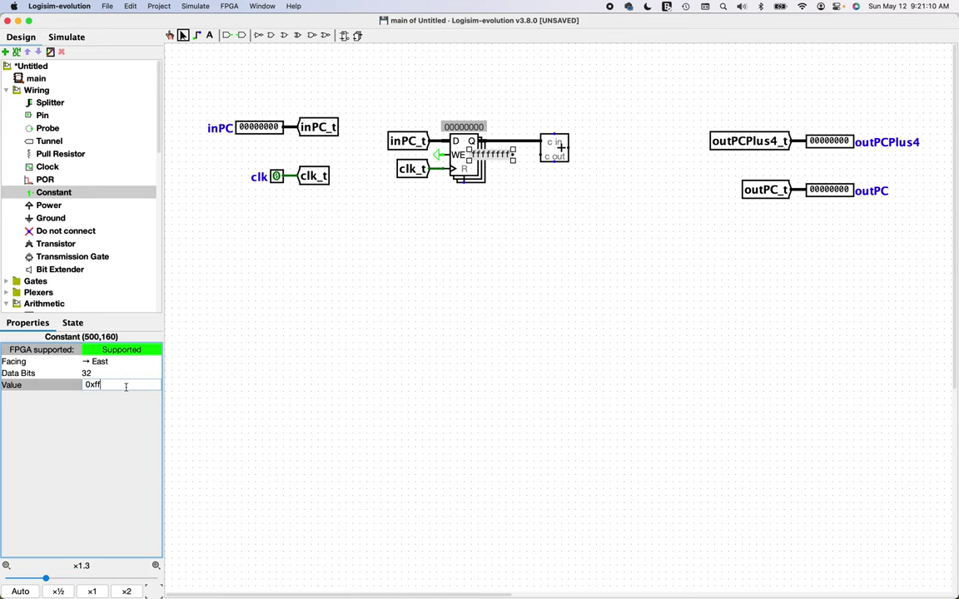
{"action": "type", "text": "4"}
{"action": "key", "text": "Return"}
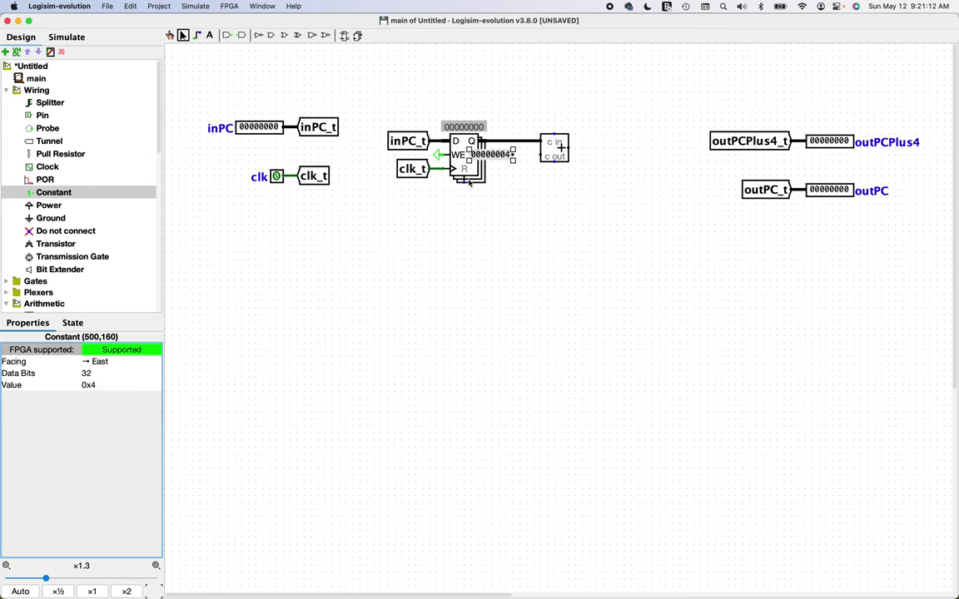
- Move the constant 4 onto the adder's second input
{"action": "left_click", "coordinate": [504, 157]}
{"action": "left_click_drag", "start_coordinate": [511, 157], "coordinate": [508, 156]}
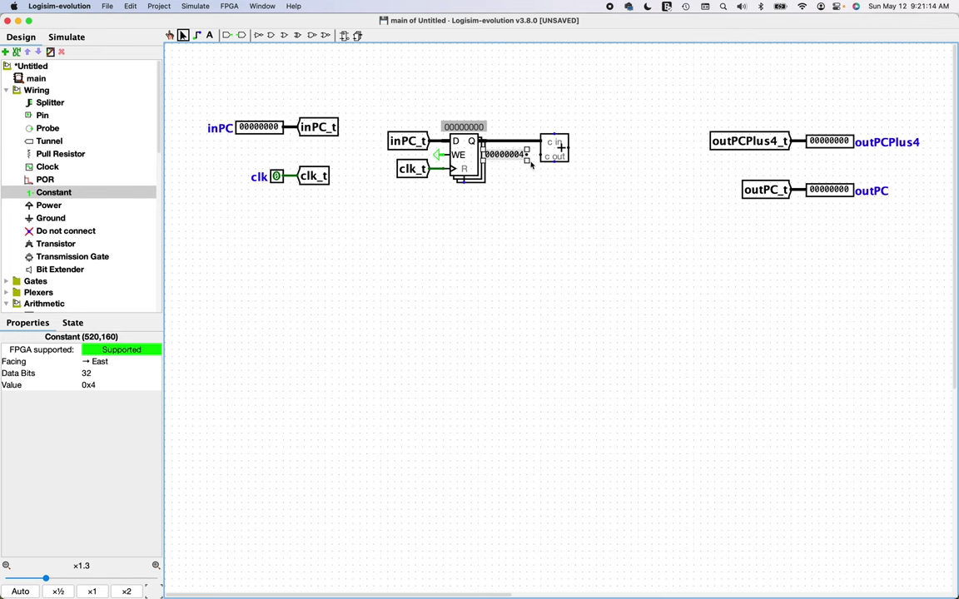
{"action": "left_click", "coordinate": [550, 158]}
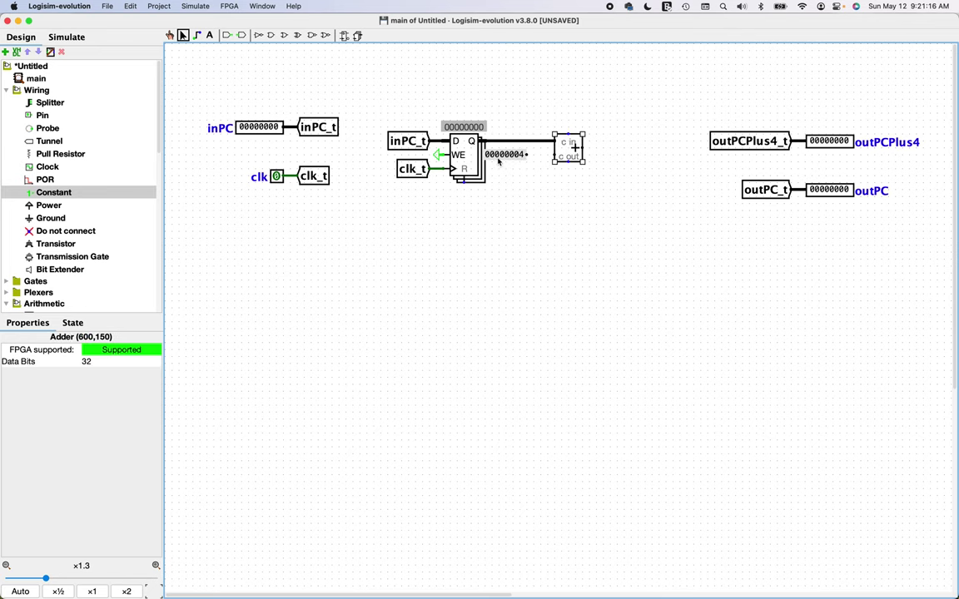
{"action": "left_click_drag", "start_coordinate": [506, 155], "coordinate": [549, 158]}
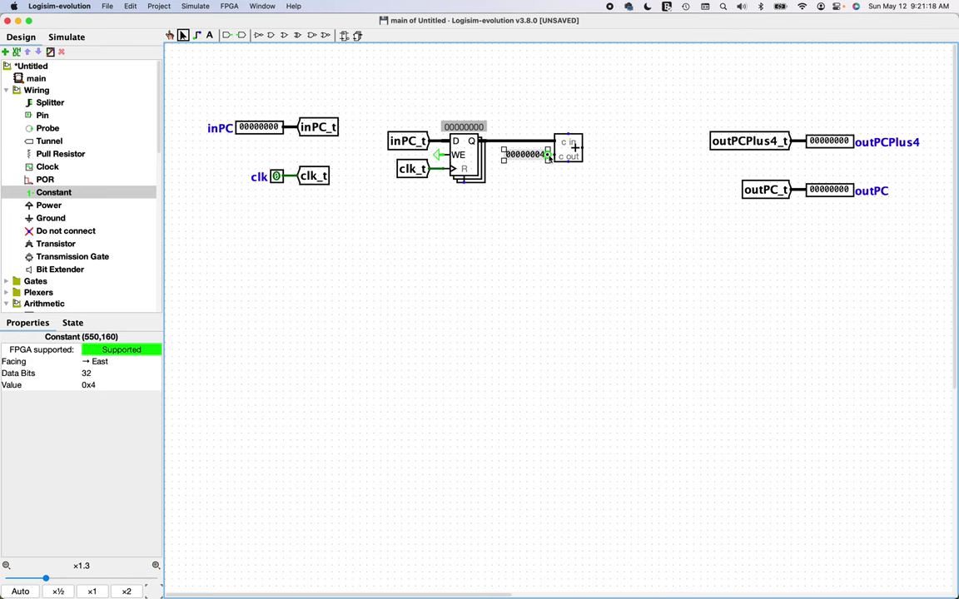
{"action": "left_click", "coordinate": [559, 178]}
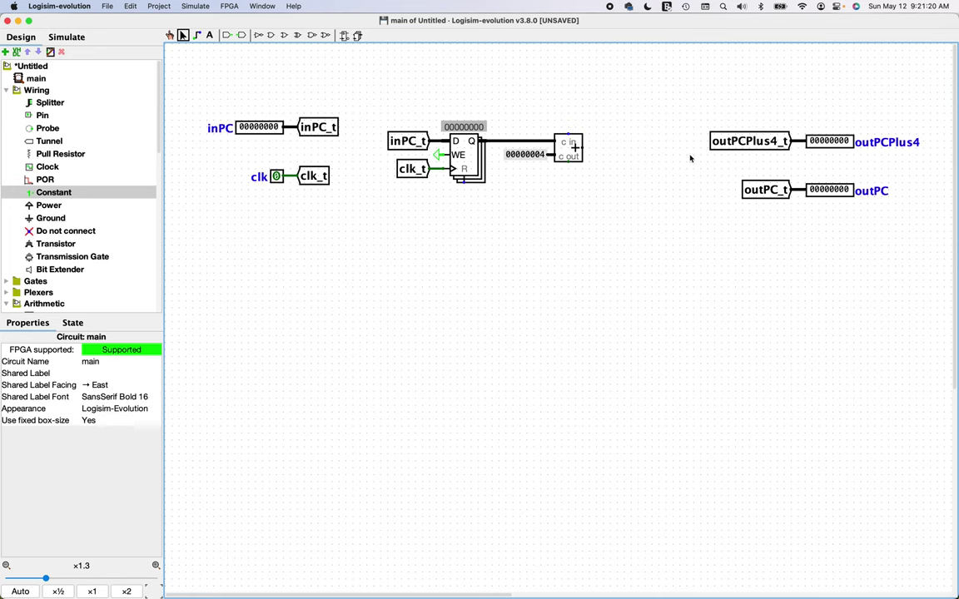
- Duplicate the outPCPlus4_t tunnel, set it to face West, and attach it to the adder output
{"action": "left_click", "coordinate": [733, 148]}
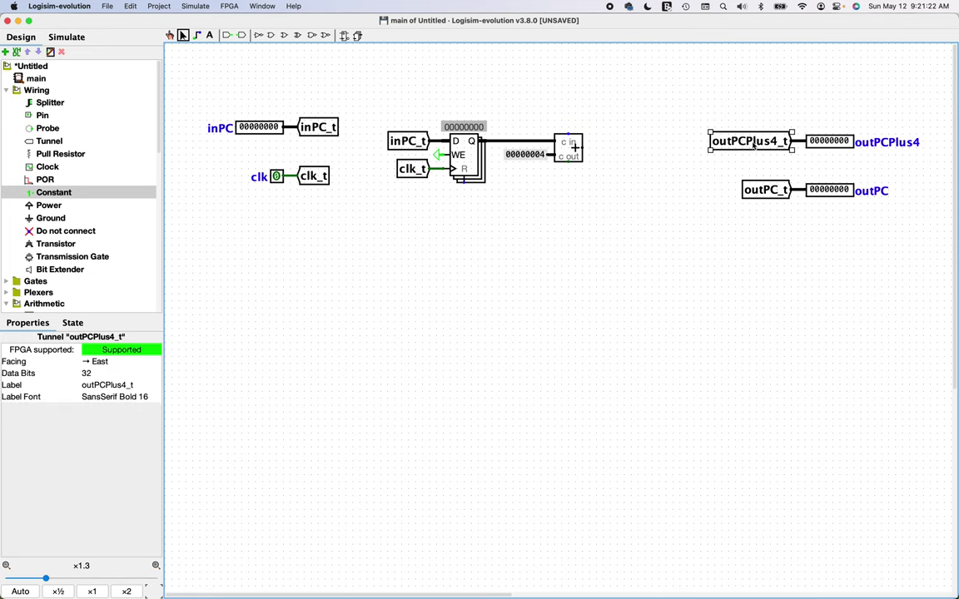
{"action": "key", "text": "super+d"}
{"action": "left_click_drag", "start_coordinate": [742, 157], "coordinate": [624, 157]}
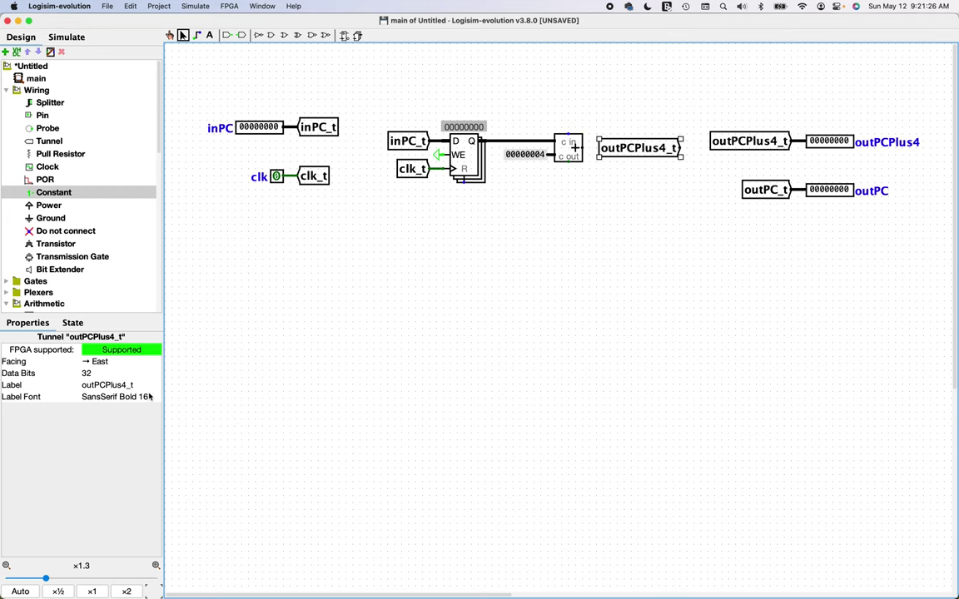
{"action": "left_click", "coordinate": [100, 362]}
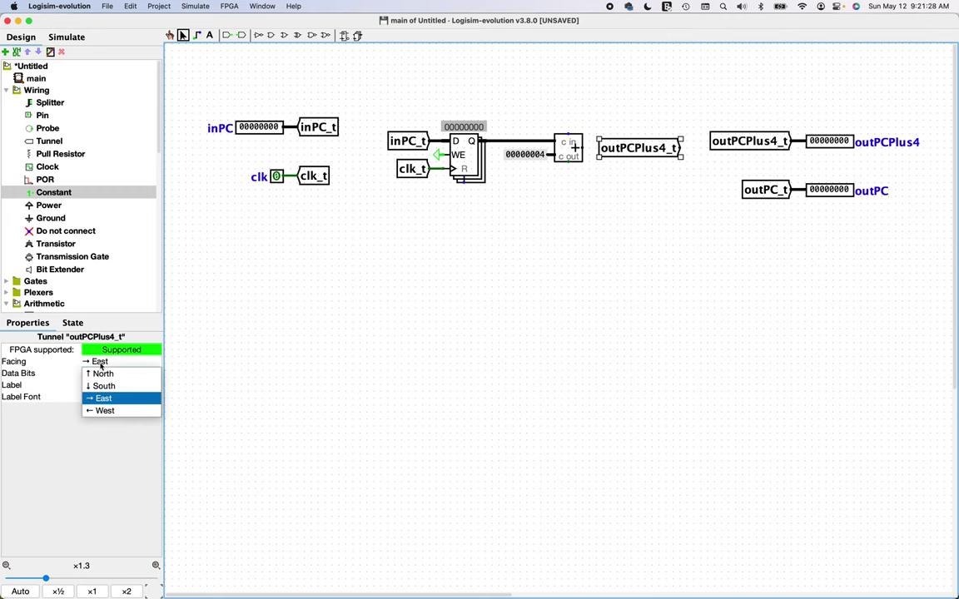
{"action": "left_click", "coordinate": [103, 409]}
{"action": "left_click_drag", "start_coordinate": [695, 153], "coordinate": [589, 154]}
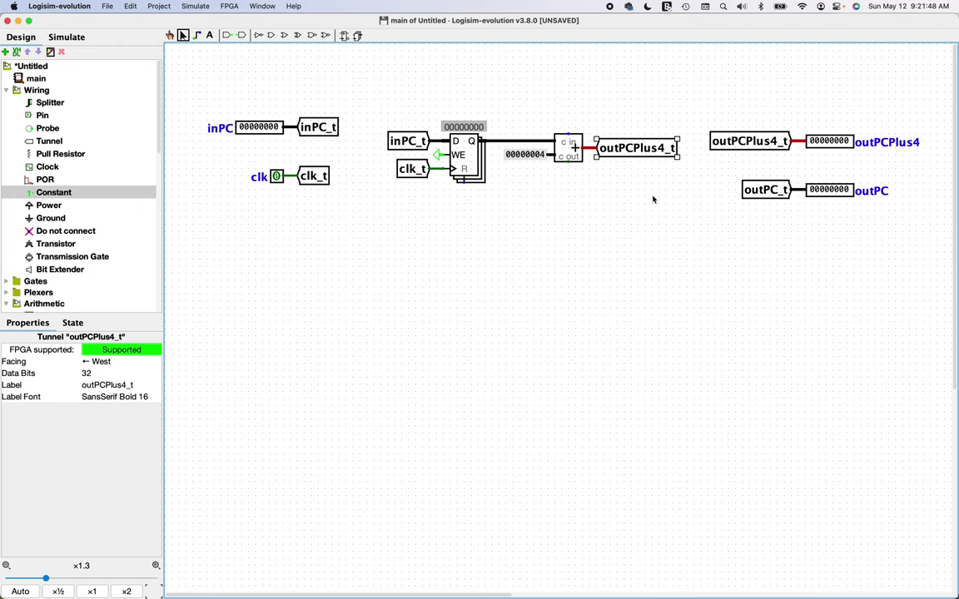
- Place a copy of the outPC_t tunnel below the register, wired to its Q output
{"action": "left_click", "coordinate": [756, 197]}
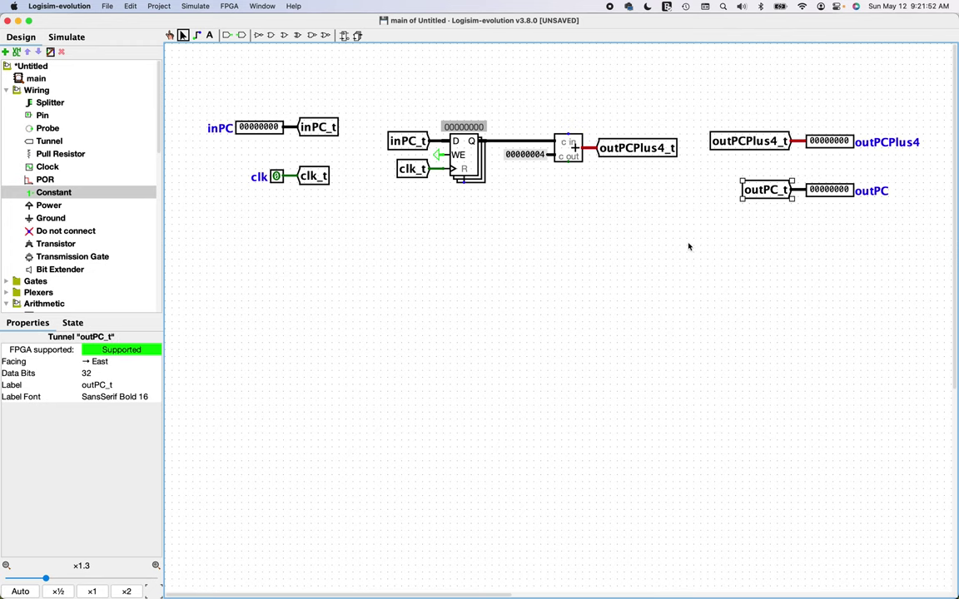
{"action": "key", "text": "super+d"}
{"action": "left_click_drag", "start_coordinate": [767, 209], "coordinate": [444, 228]}
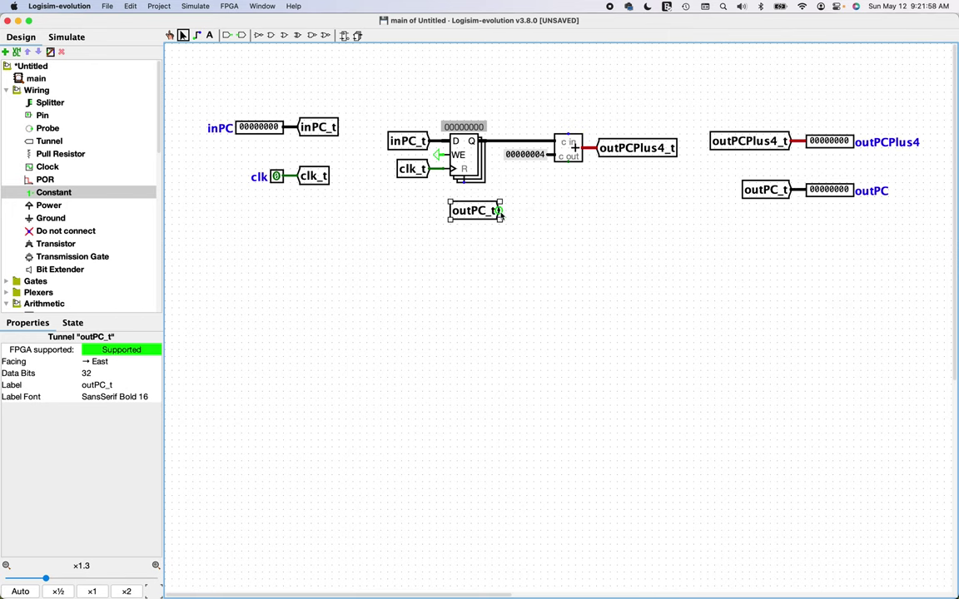
{"action": "mouse_move", "coordinate": [503, 210]}
{"action": "left_mouse_down"}
{"action": "mouse_move", "coordinate": [510, 215]}
{"action": "mouse_move", "coordinate": [501, 144]}
{"action": "left_mouse_up"}
- Shift the adder with its outPCPlus4_t tunnel right and realign the constant 4 to the adder input
{"action": "left_click", "coordinate": [571, 149]}
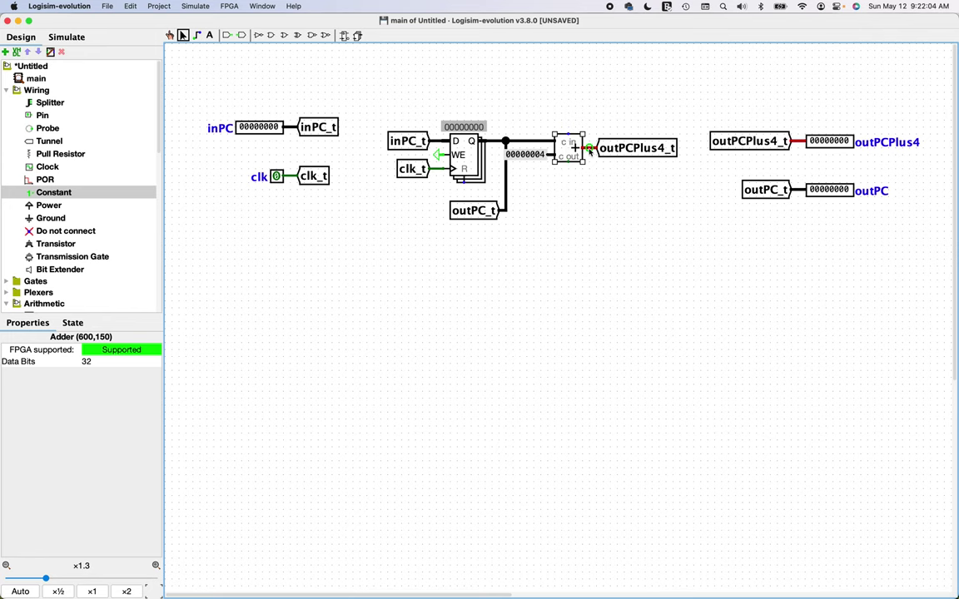
{"action": "left_click", "coordinate": [592, 149], "text": "shift"}
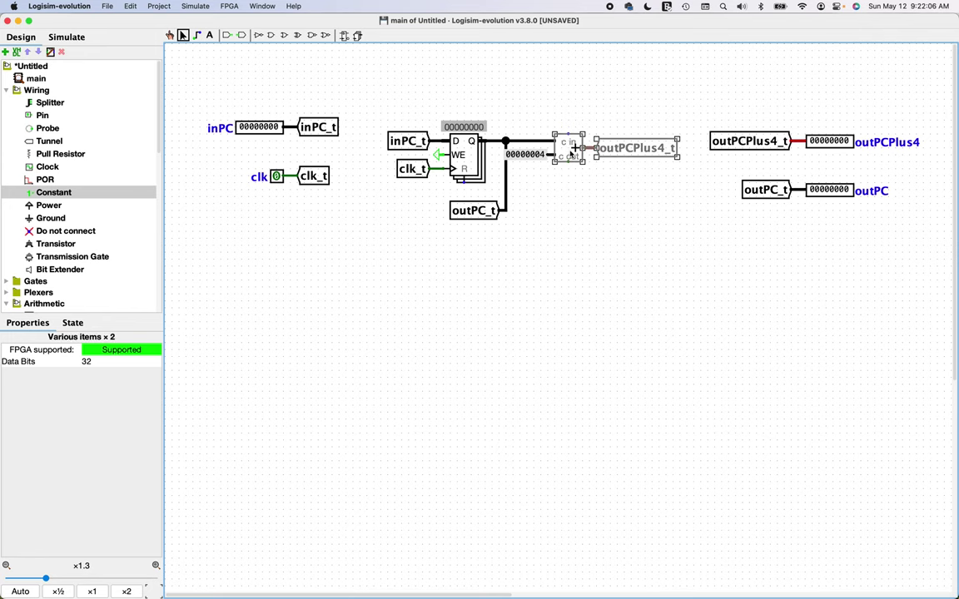
{"action": "left_click_drag", "start_coordinate": [574, 148], "coordinate": [583, 148]}
{"action": "left_click", "coordinate": [526, 180]}
{"action": "left_click", "coordinate": [528, 160]}
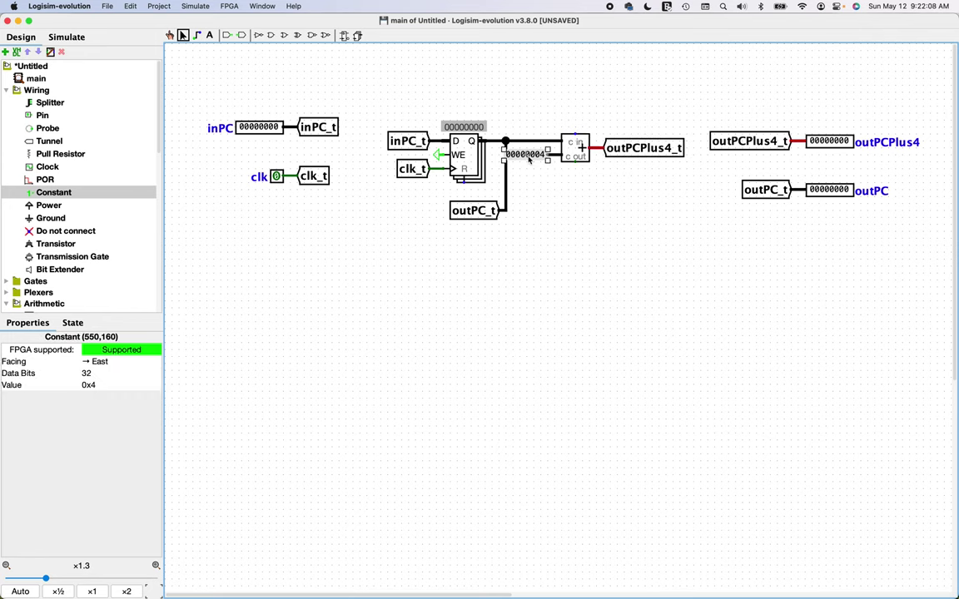
{"action": "left_click_drag", "start_coordinate": [533, 160], "coordinate": [541, 160]}
{"action": "left_click", "coordinate": [560, 194]}
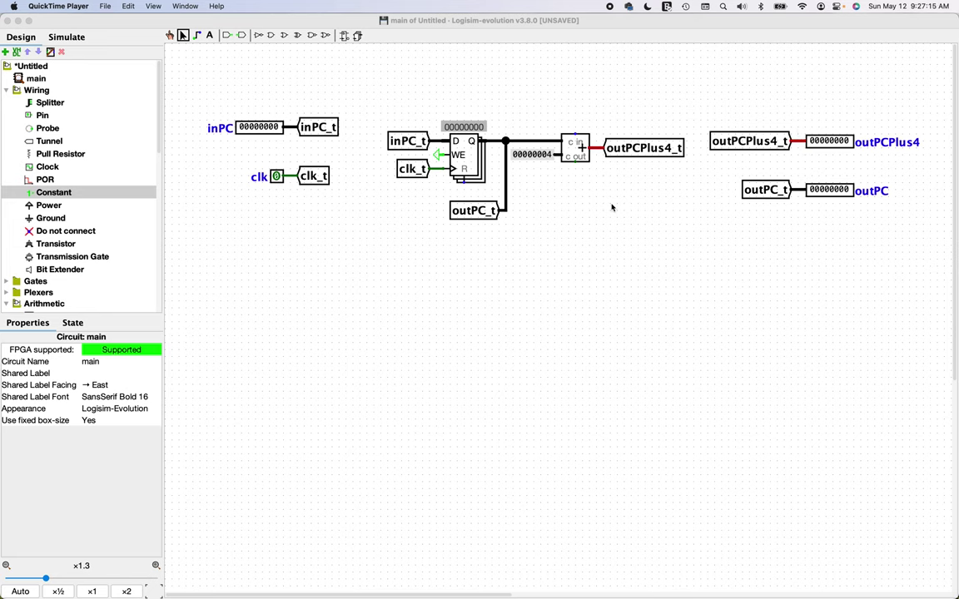
- Set Output? to Yes for both the outPCPlus4 and outPC pins
{"action": "left_click", "coordinate": [828, 140]}
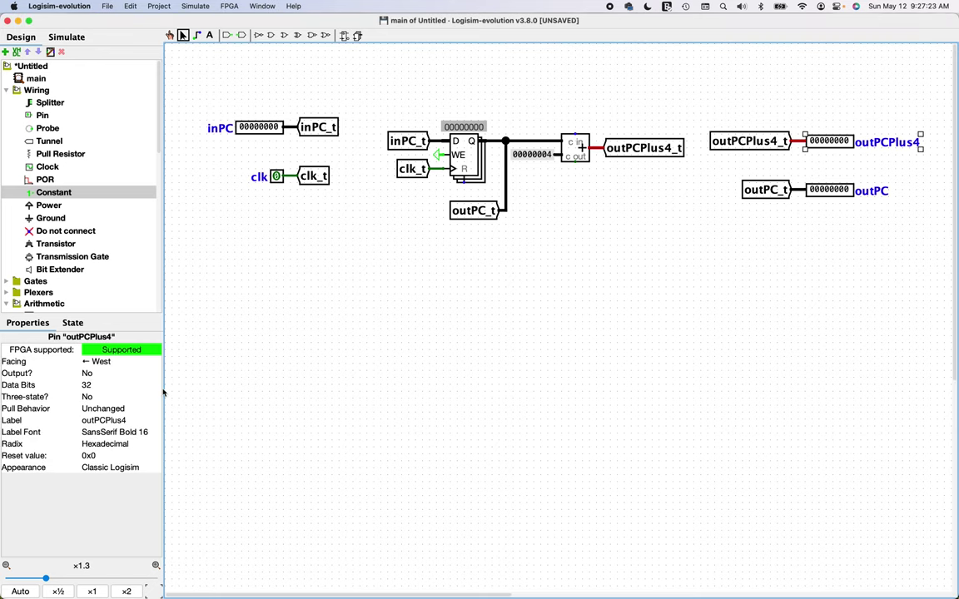
{"action": "left_click", "coordinate": [106, 375]}
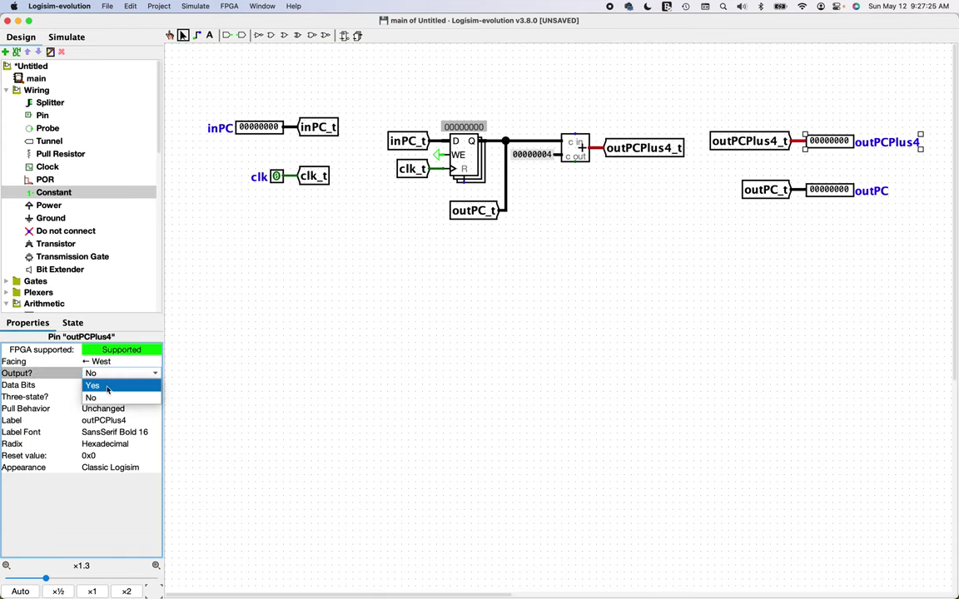
{"action": "left_click", "coordinate": [100, 382]}
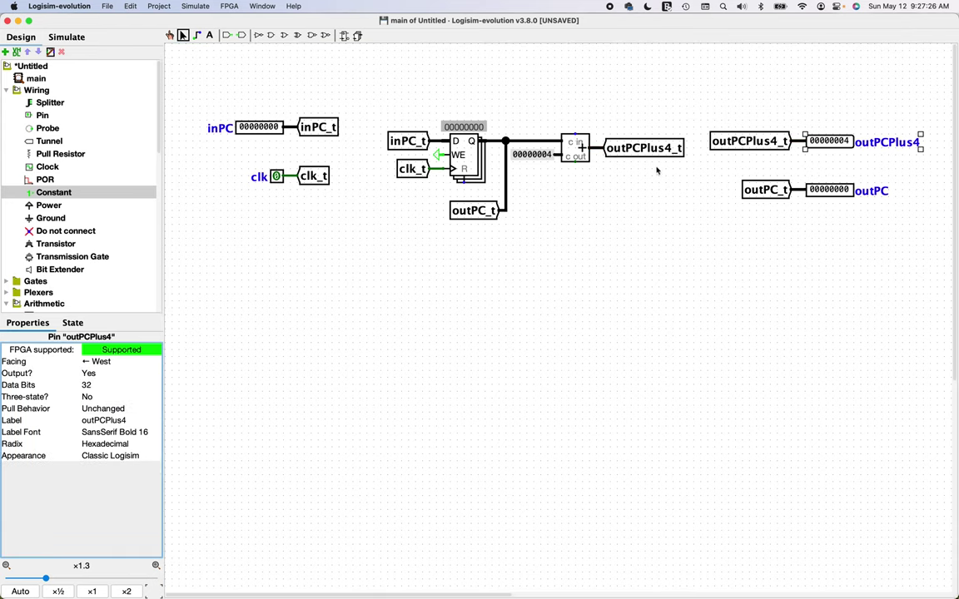
{"action": "left_click", "coordinate": [825, 191]}
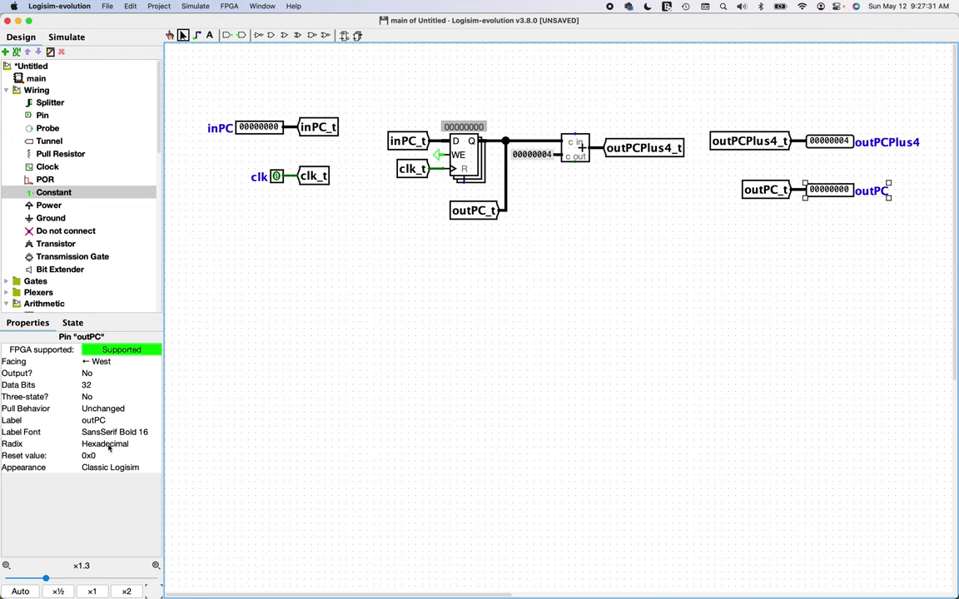
{"action": "left_click", "coordinate": [91, 374]}
{"action": "left_click", "coordinate": [93, 385]}
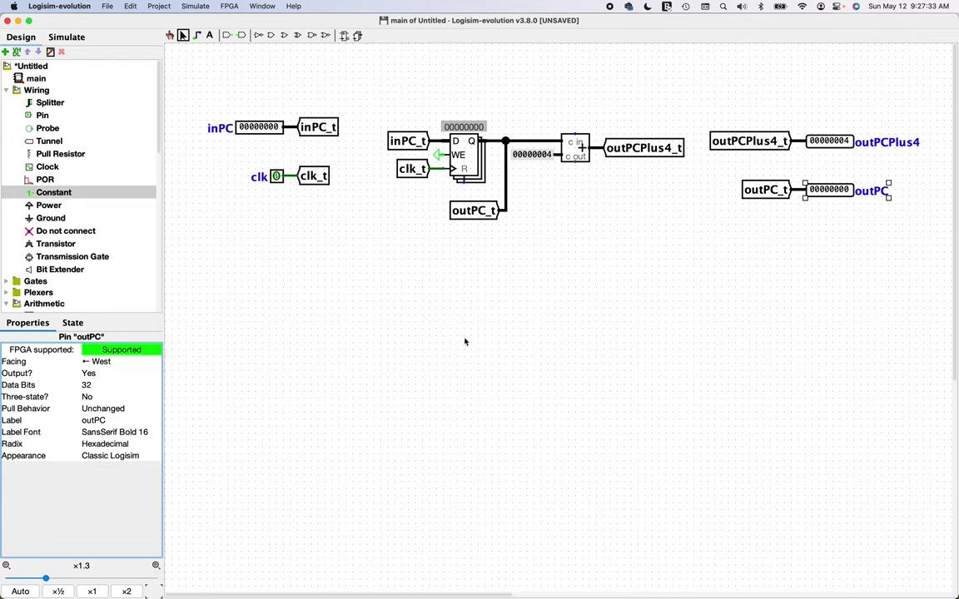
{"action": "left_click", "coordinate": [729, 256]}
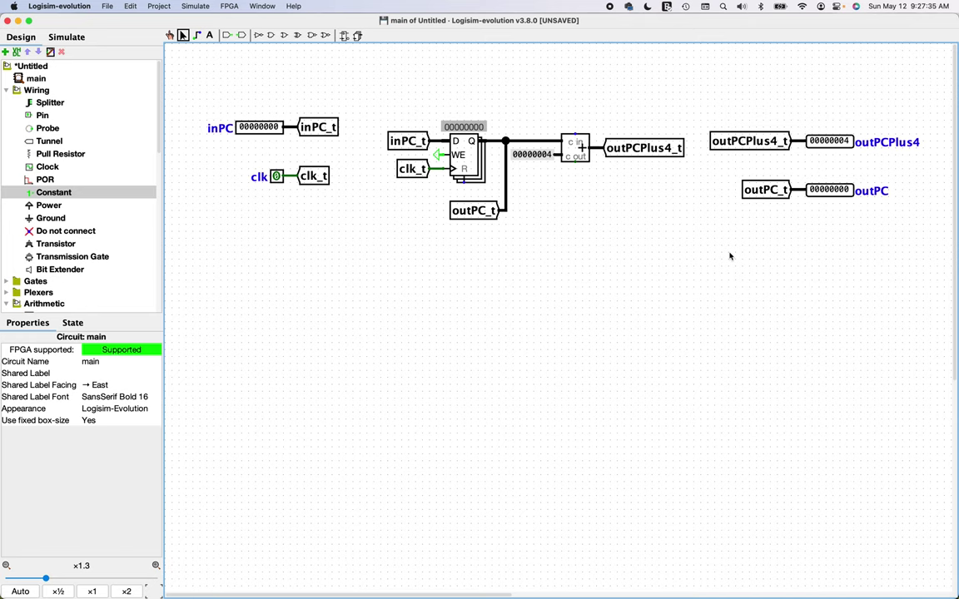